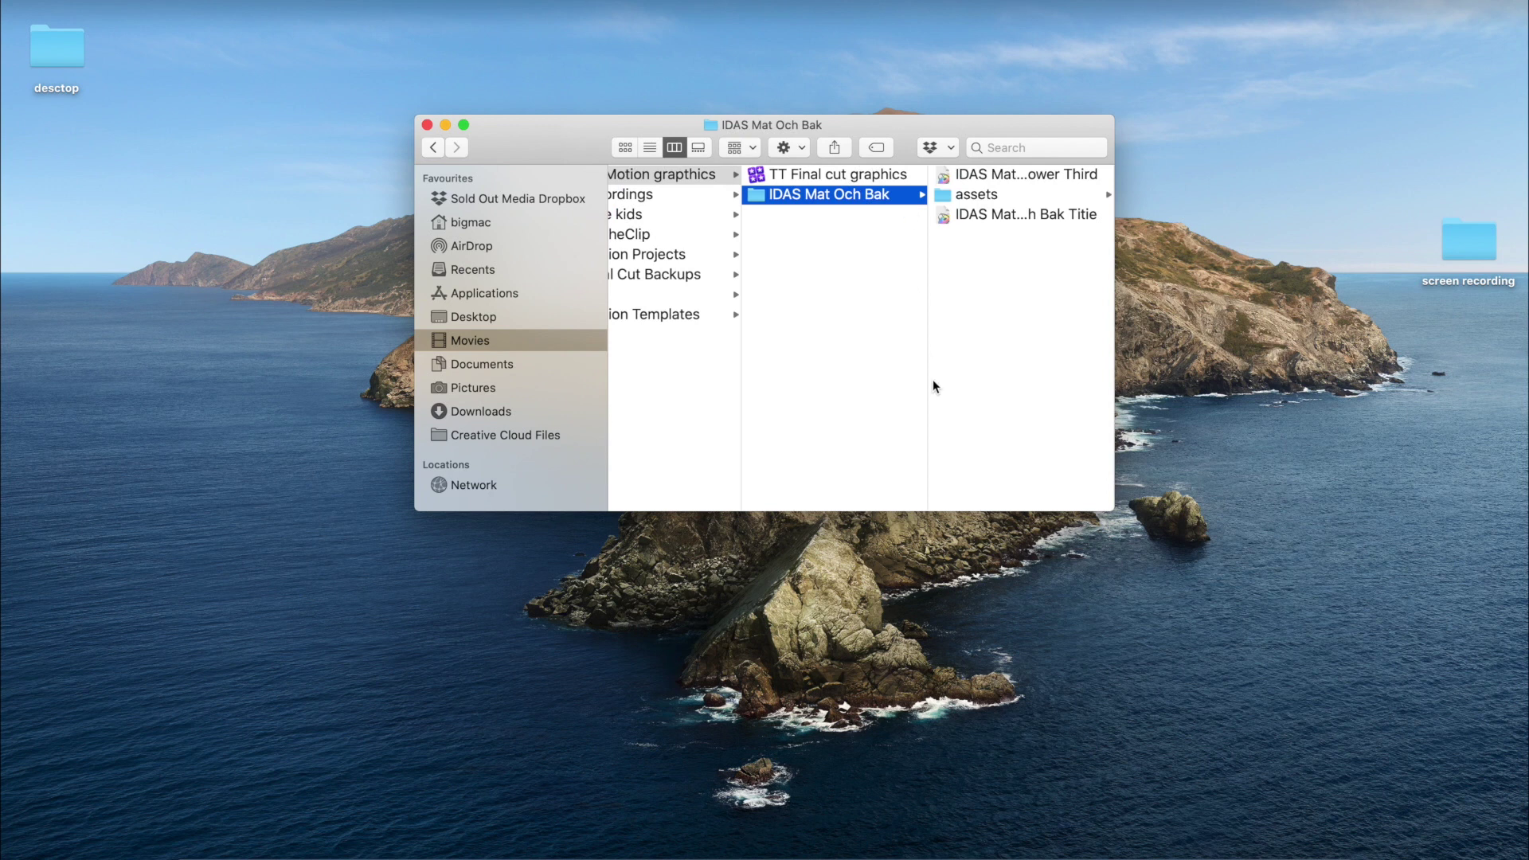
# Select the IDAS Mat Och Bak Lower Third document in Finder to preview it
pyautogui.click(1035, 174)
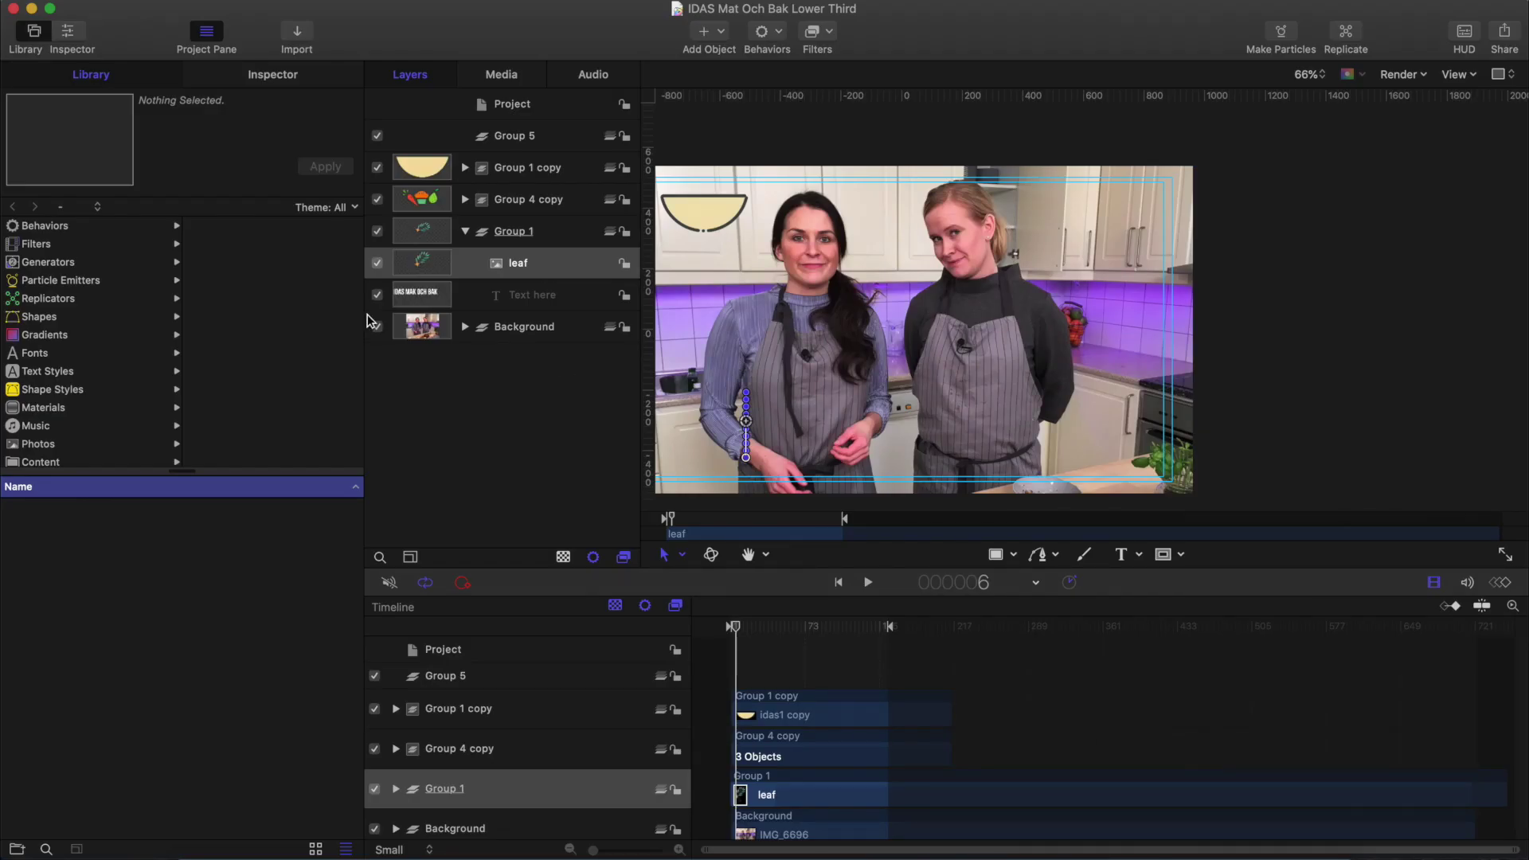
# Turn off the kitchen Background and leaf layers, scrubbing to preview the logo and title animation
pyautogui.click(377, 327)
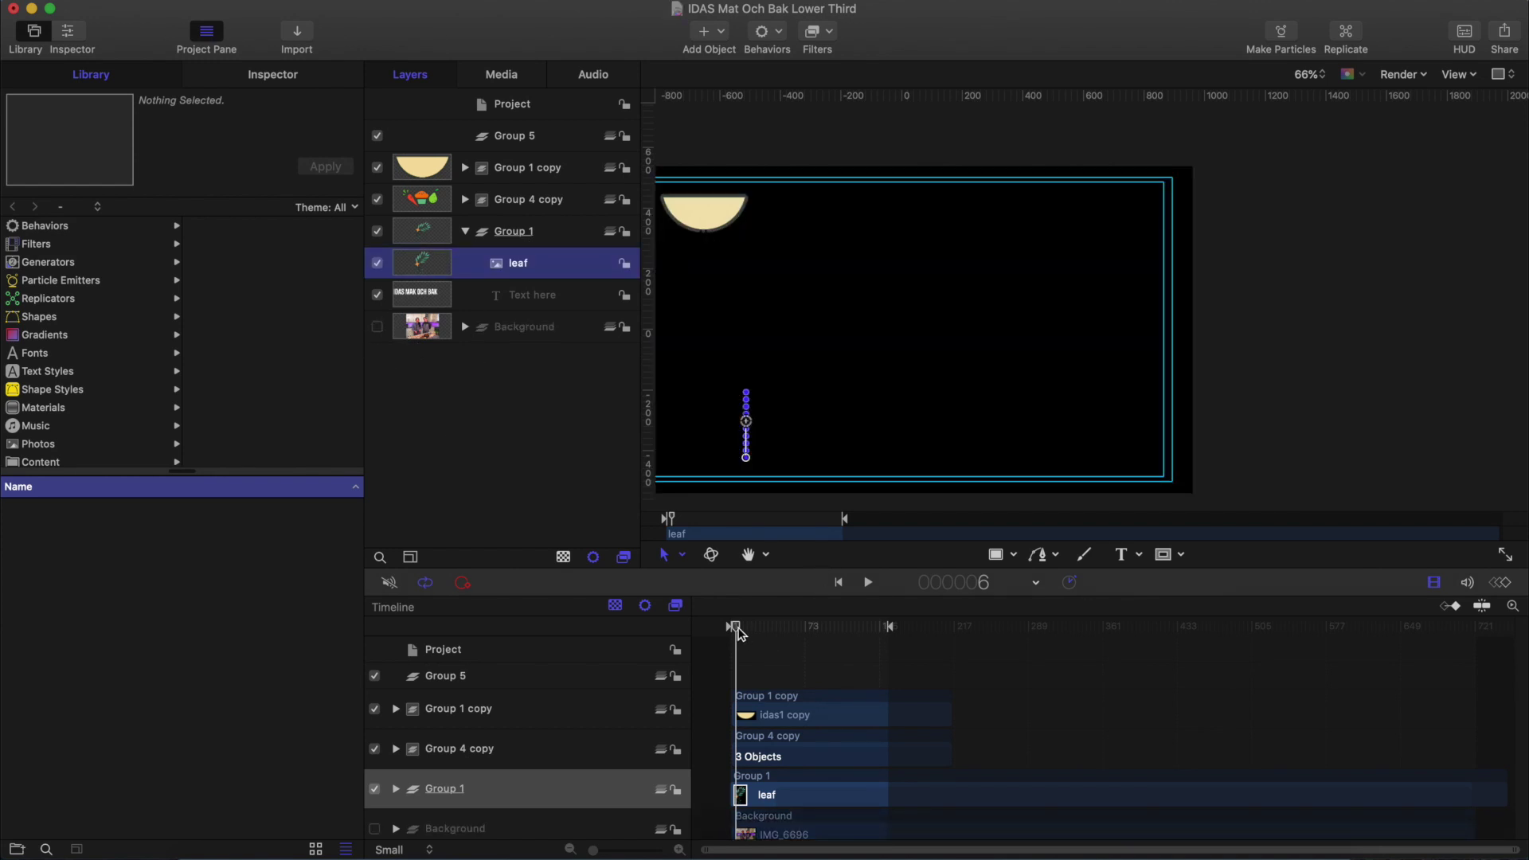
pyautogui.moveTo(740, 633); pyautogui.dragTo(837, 629)
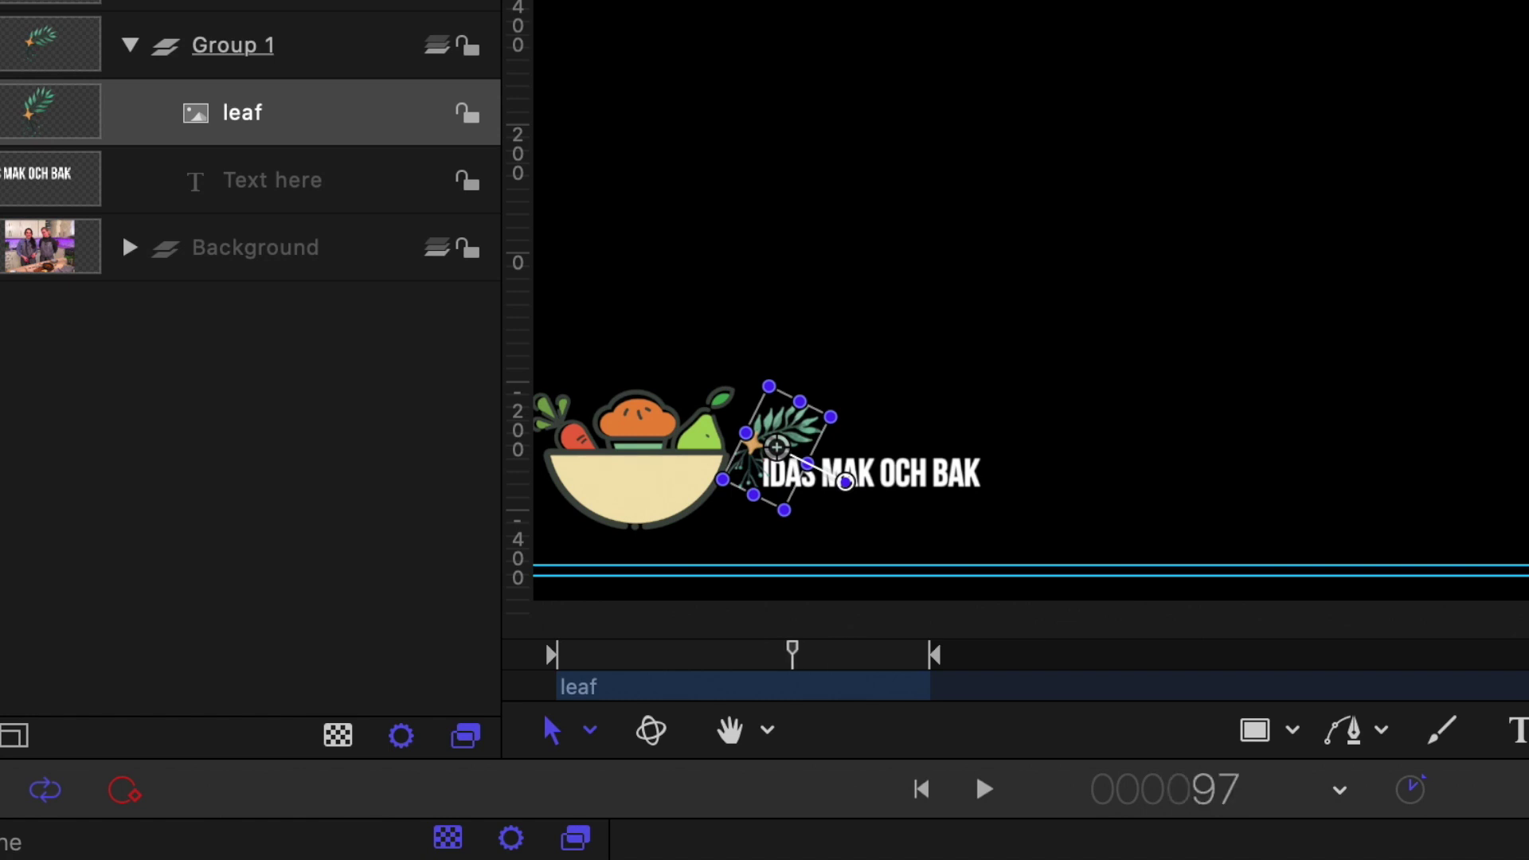
pyautogui.moveTo(886, 846); pyautogui.dragTo(744, 847)
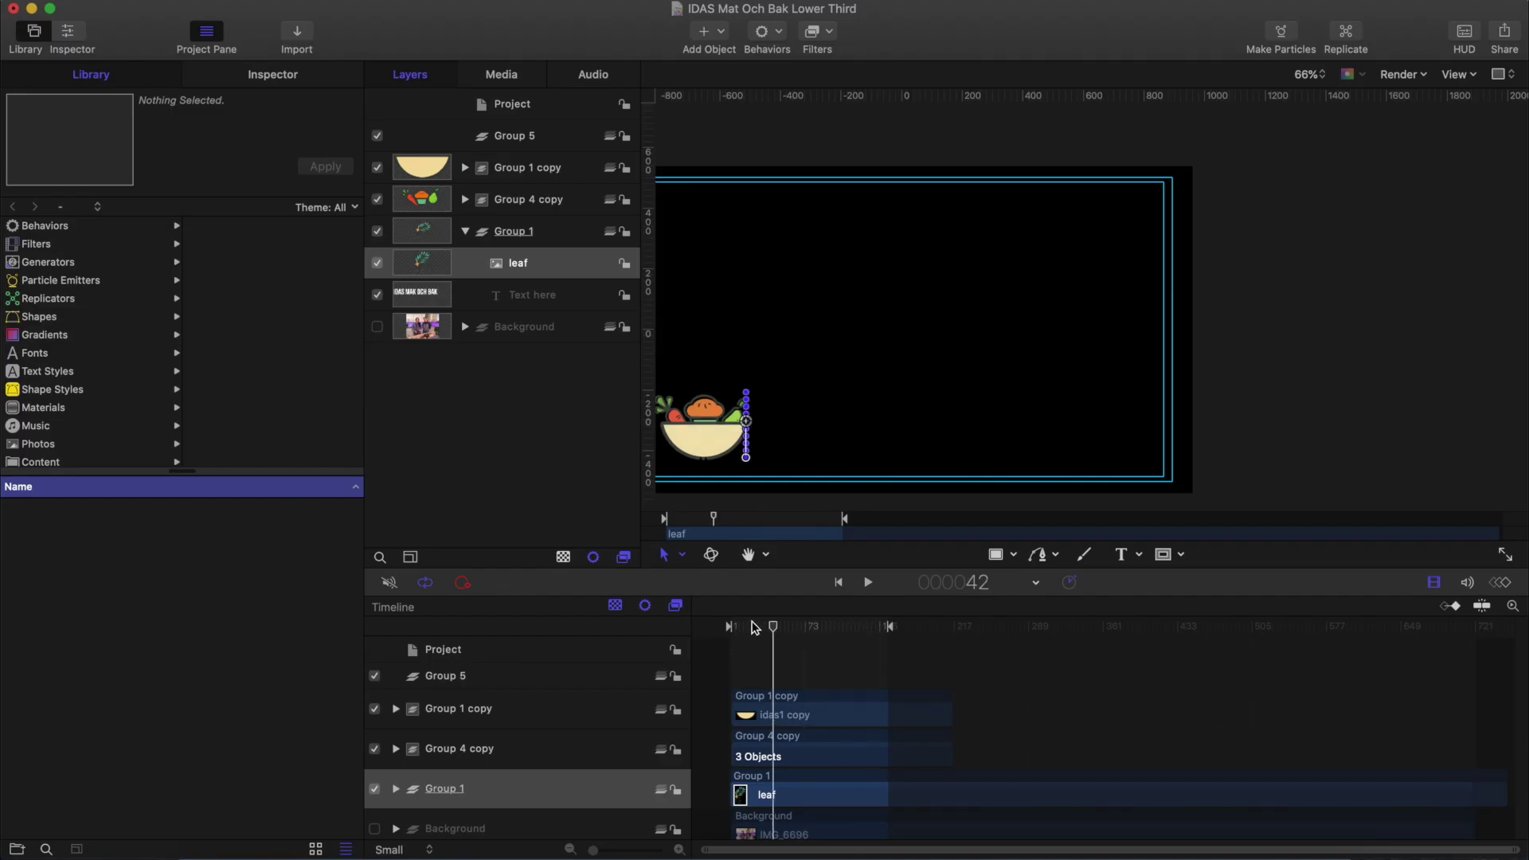
pyautogui.moveTo(755, 629); pyautogui.dragTo(834, 628)
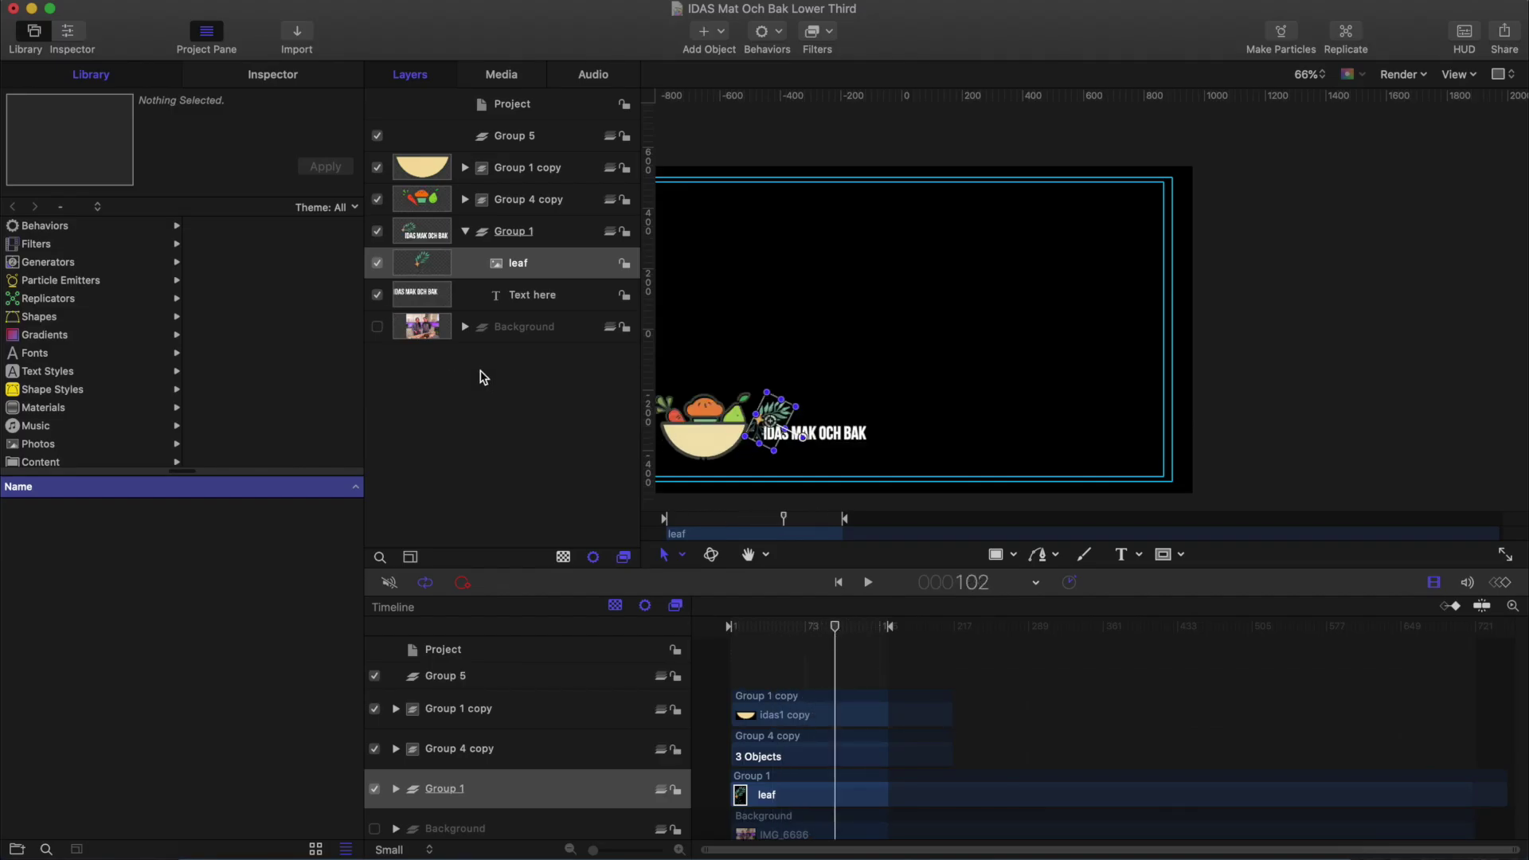
pyautogui.click(378, 263)
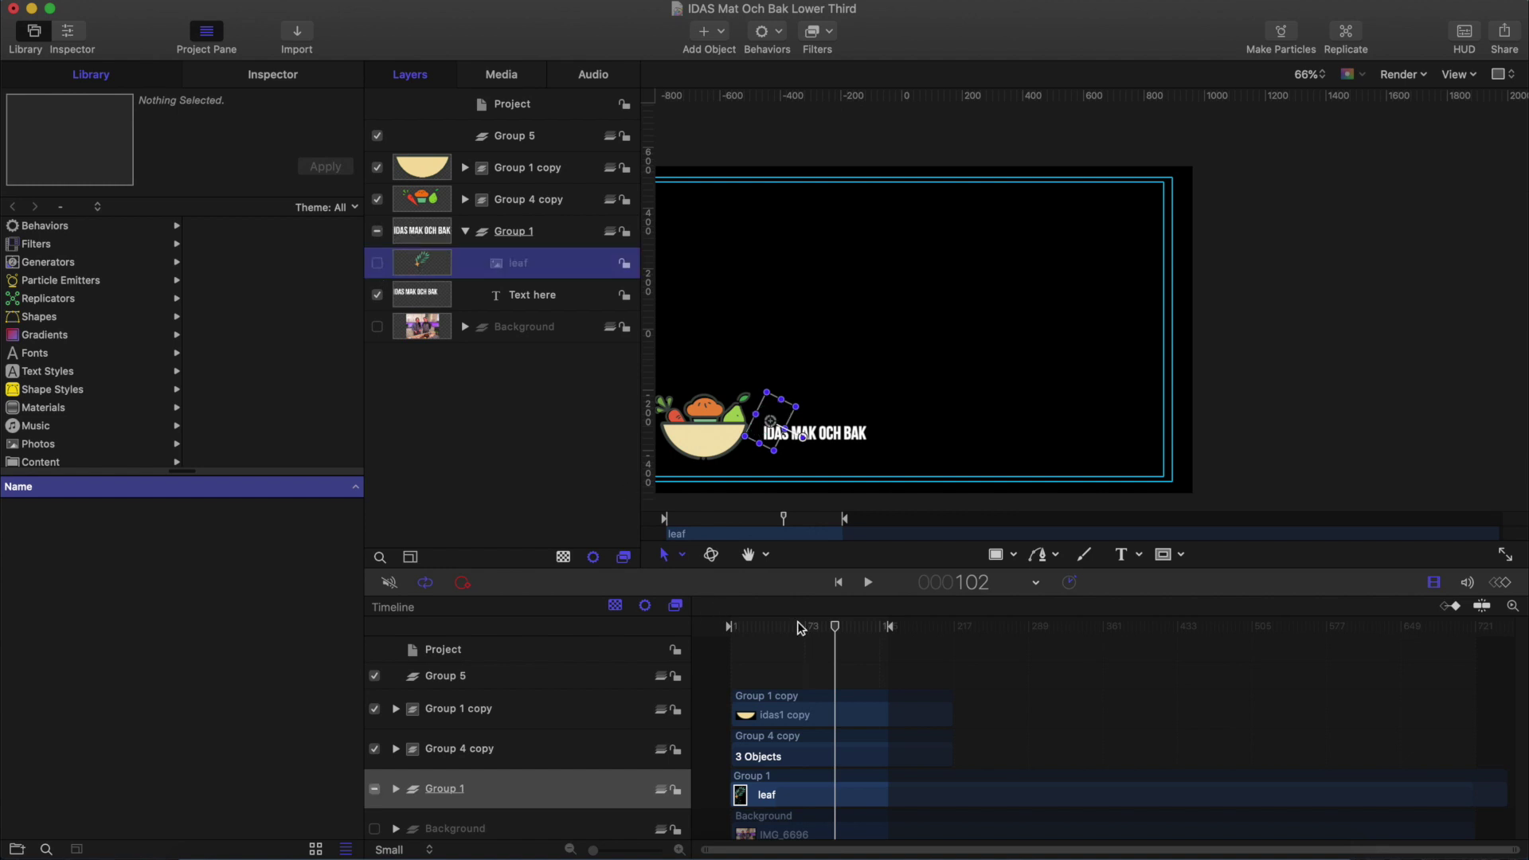
pyautogui.moveTo(756, 628); pyautogui.dragTo(818, 636)
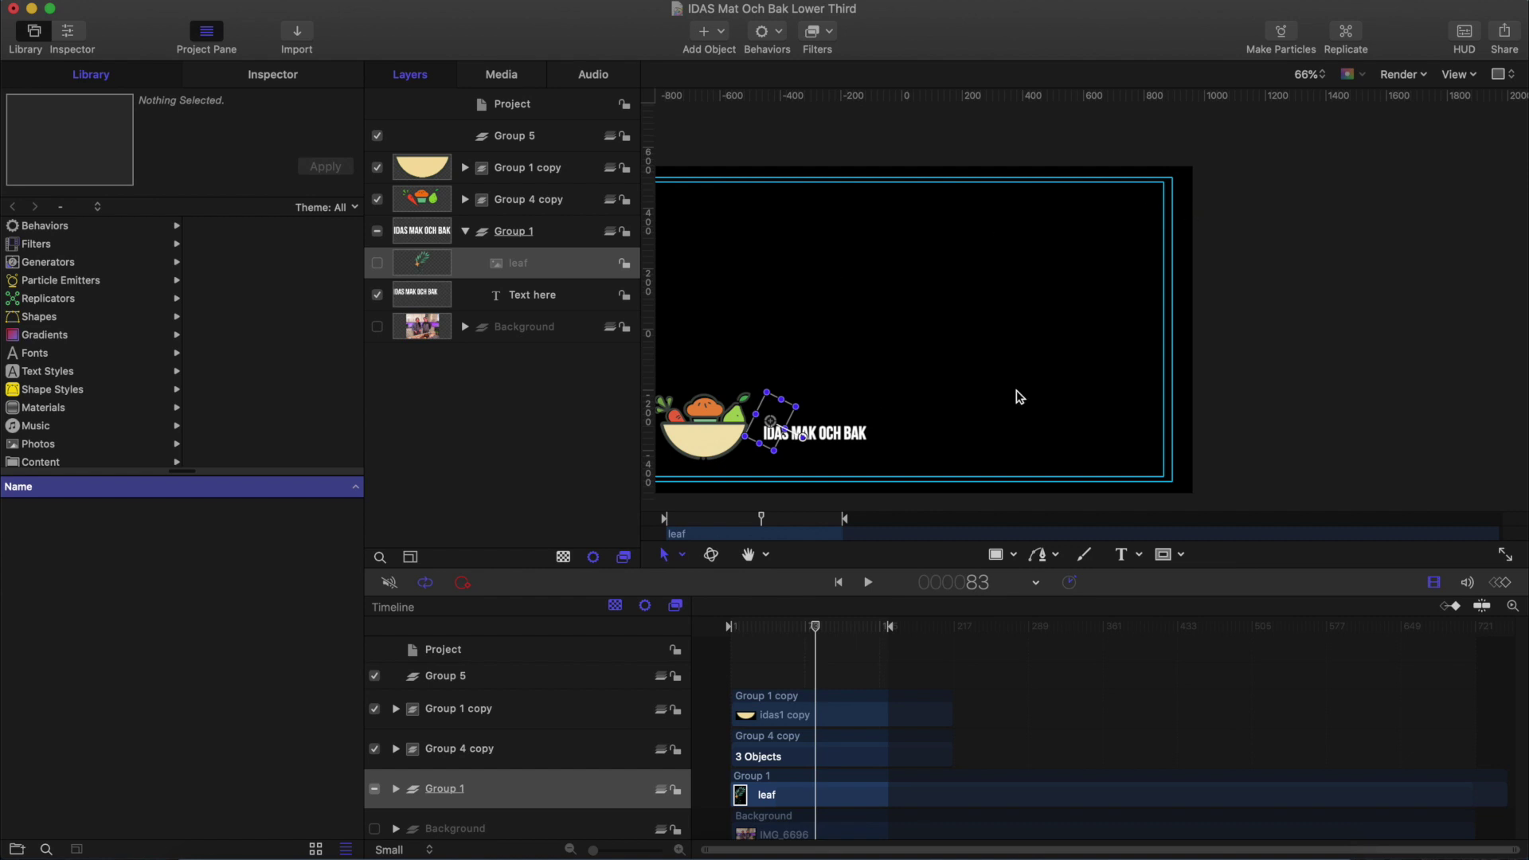
# Scrub the playhead back to an early frame of the animation
pyautogui.scroll(-1, 833, 682)
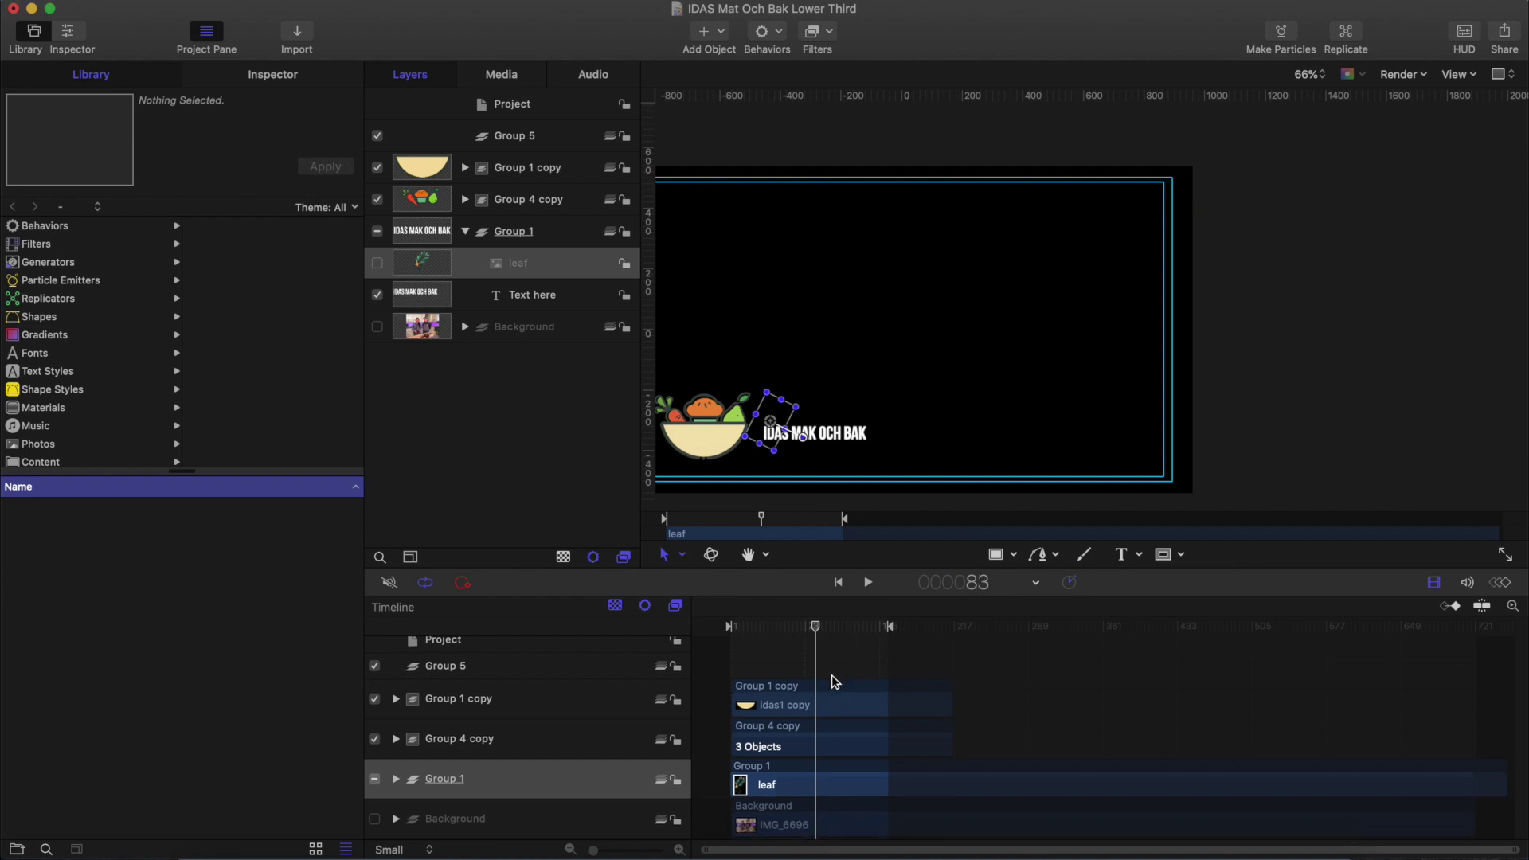
pyautogui.moveTo(733, 633)
pyautogui.mouseDown()
pyautogui.moveTo(898, 628)
pyautogui.moveTo(762, 633)
pyautogui.mouseUp()
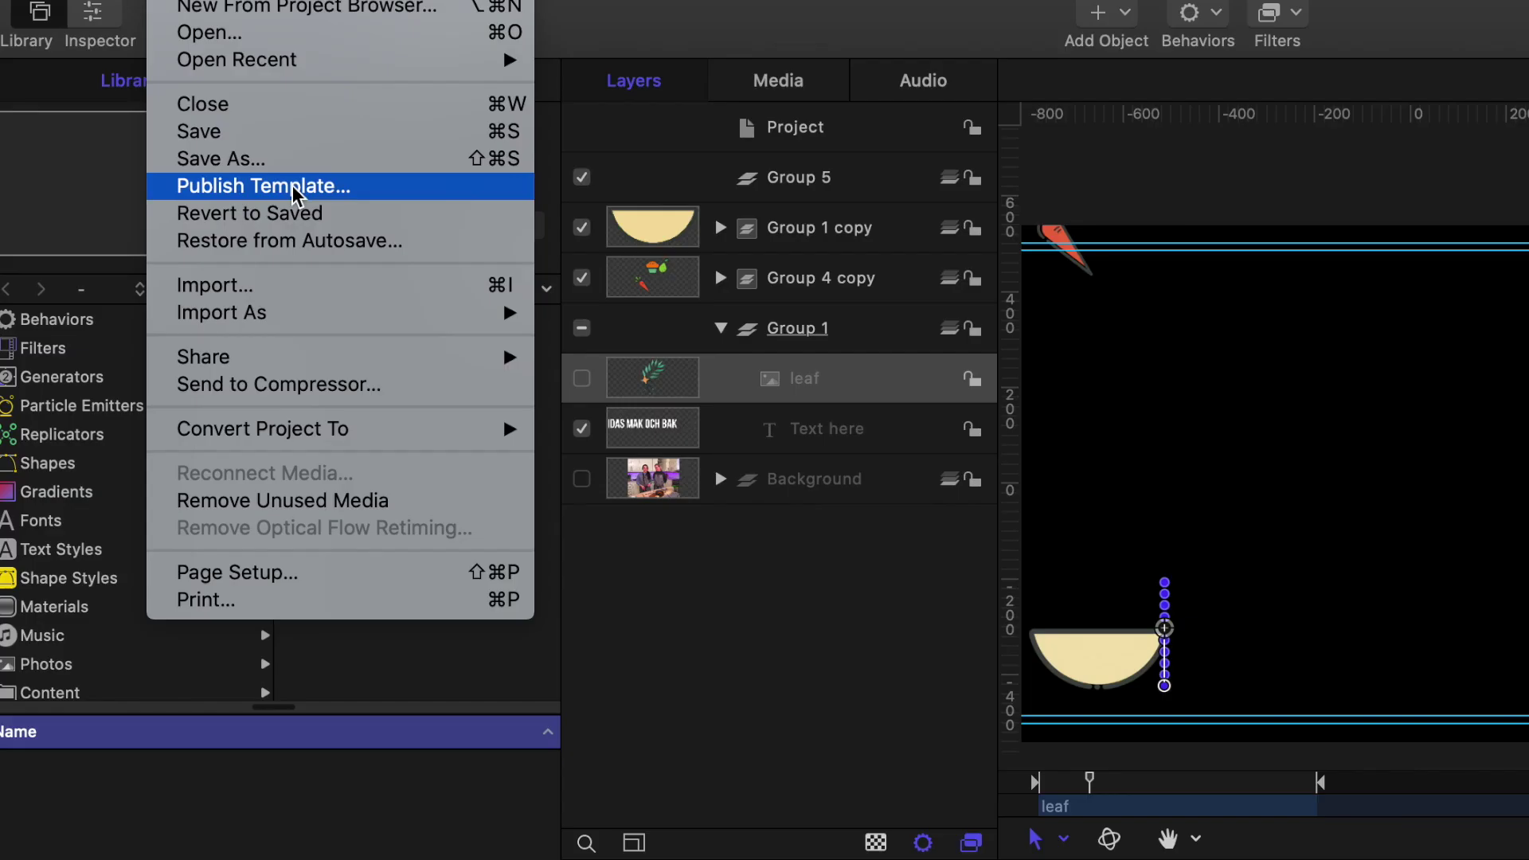
# Enable Publish as Final Cut Generator, create a Techtips category, and publish as 'Lower third IDA'
pyautogui.click(294, 194)
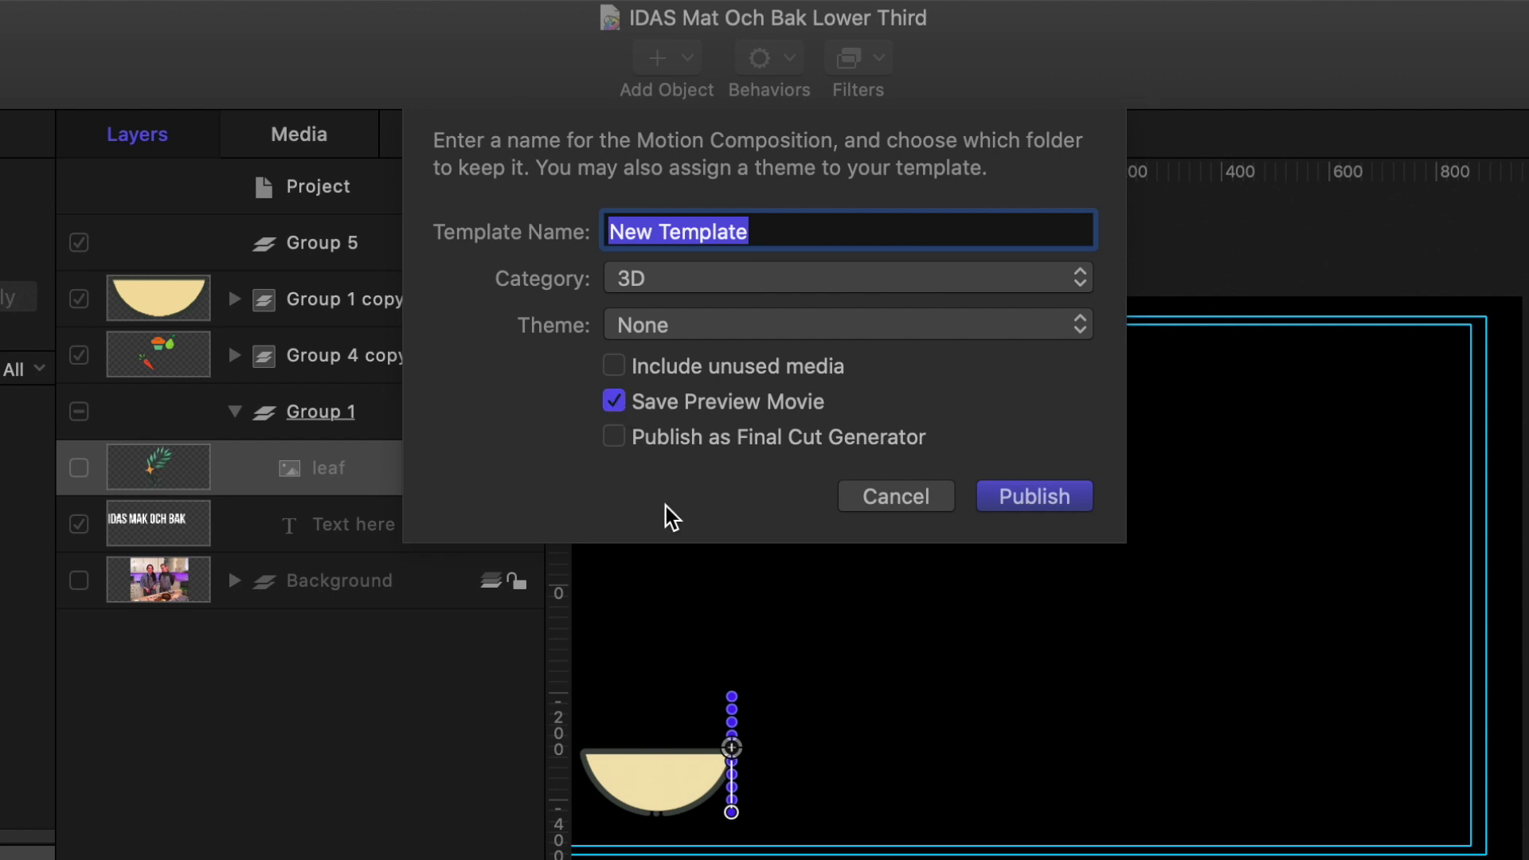
pyautogui.click(617, 438)
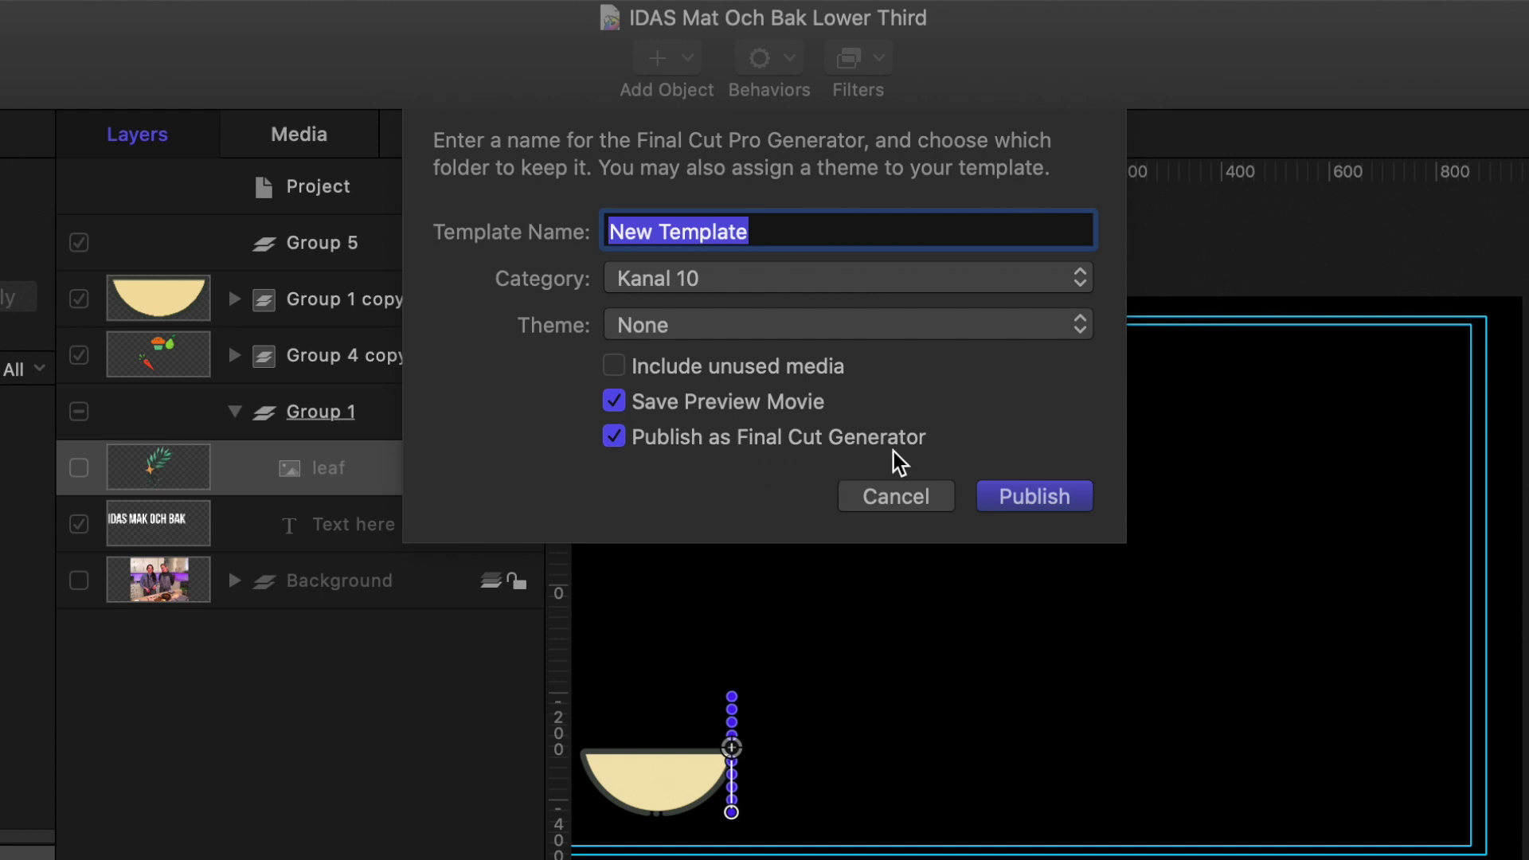
pyautogui.click(834, 274)
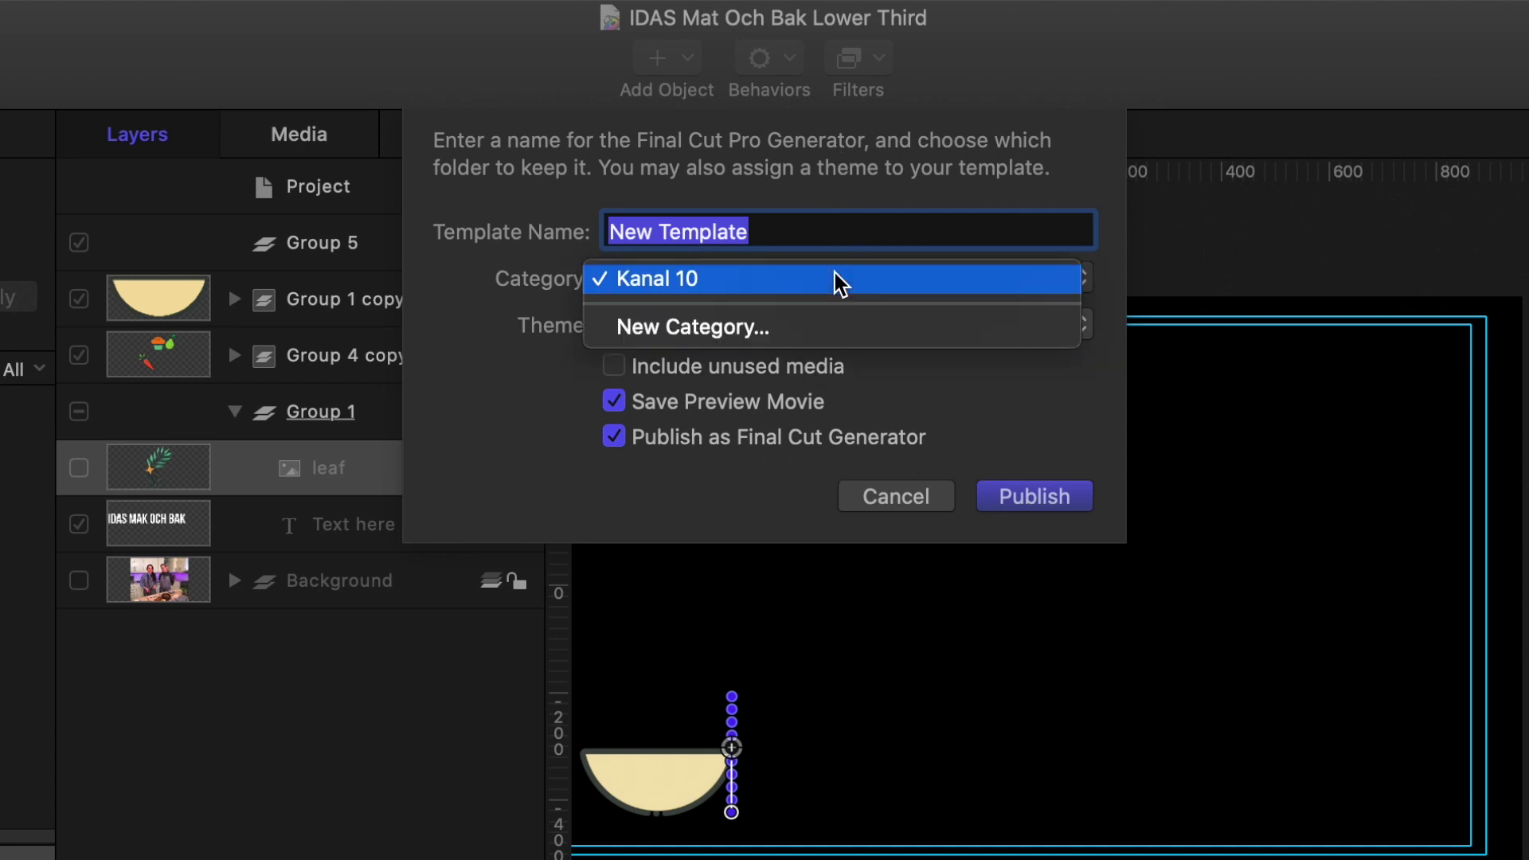
pyautogui.click(695, 327)
pyautogui.write('Techtips')
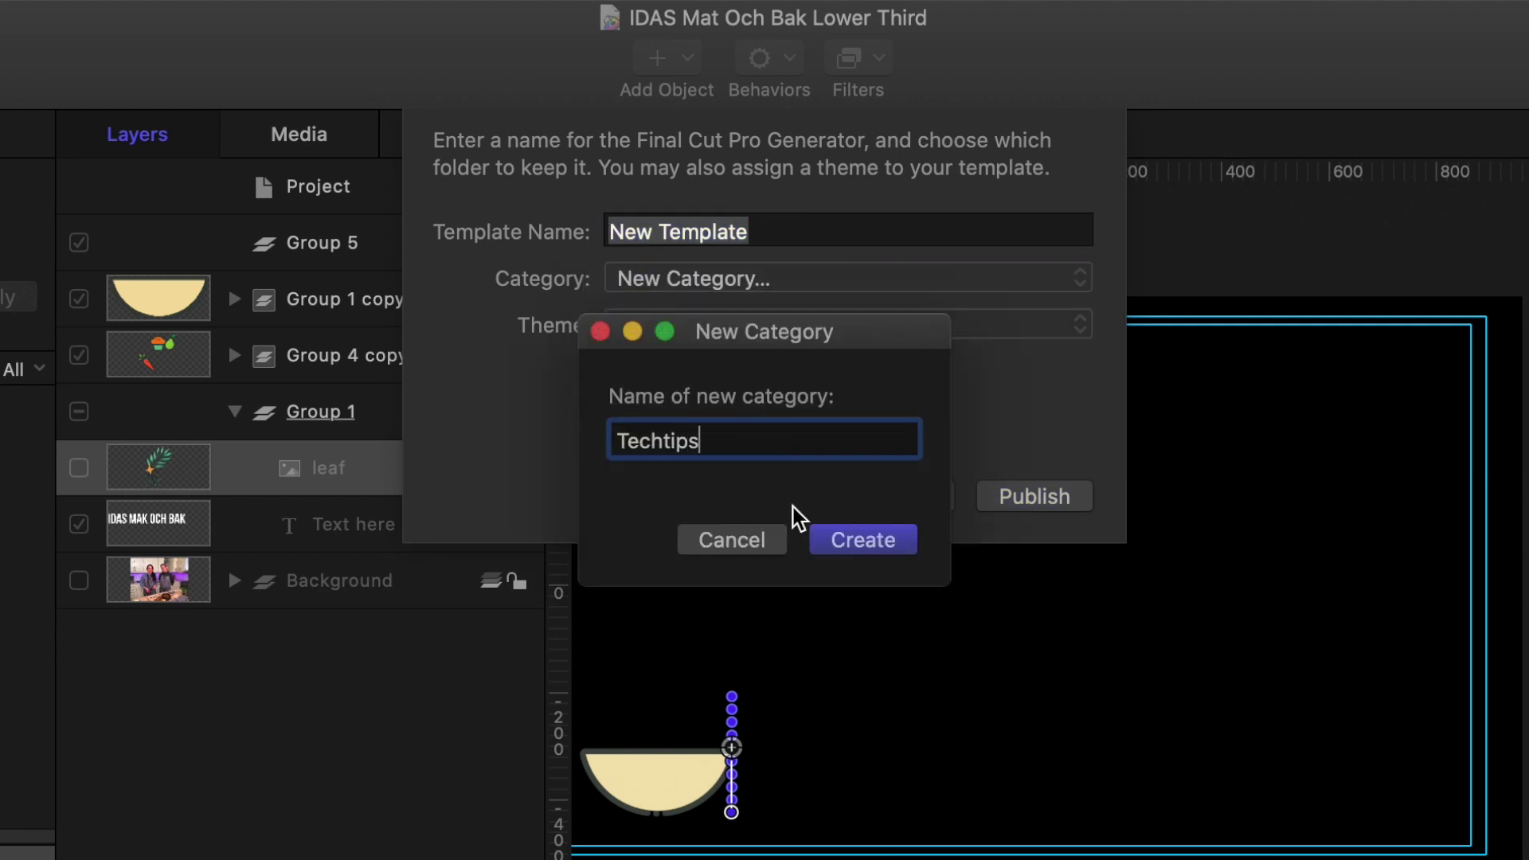
pyautogui.click(863, 541)
pyautogui.moveTo(796, 231); pyautogui.dragTo(594, 239)
pyautogui.write('Lo')
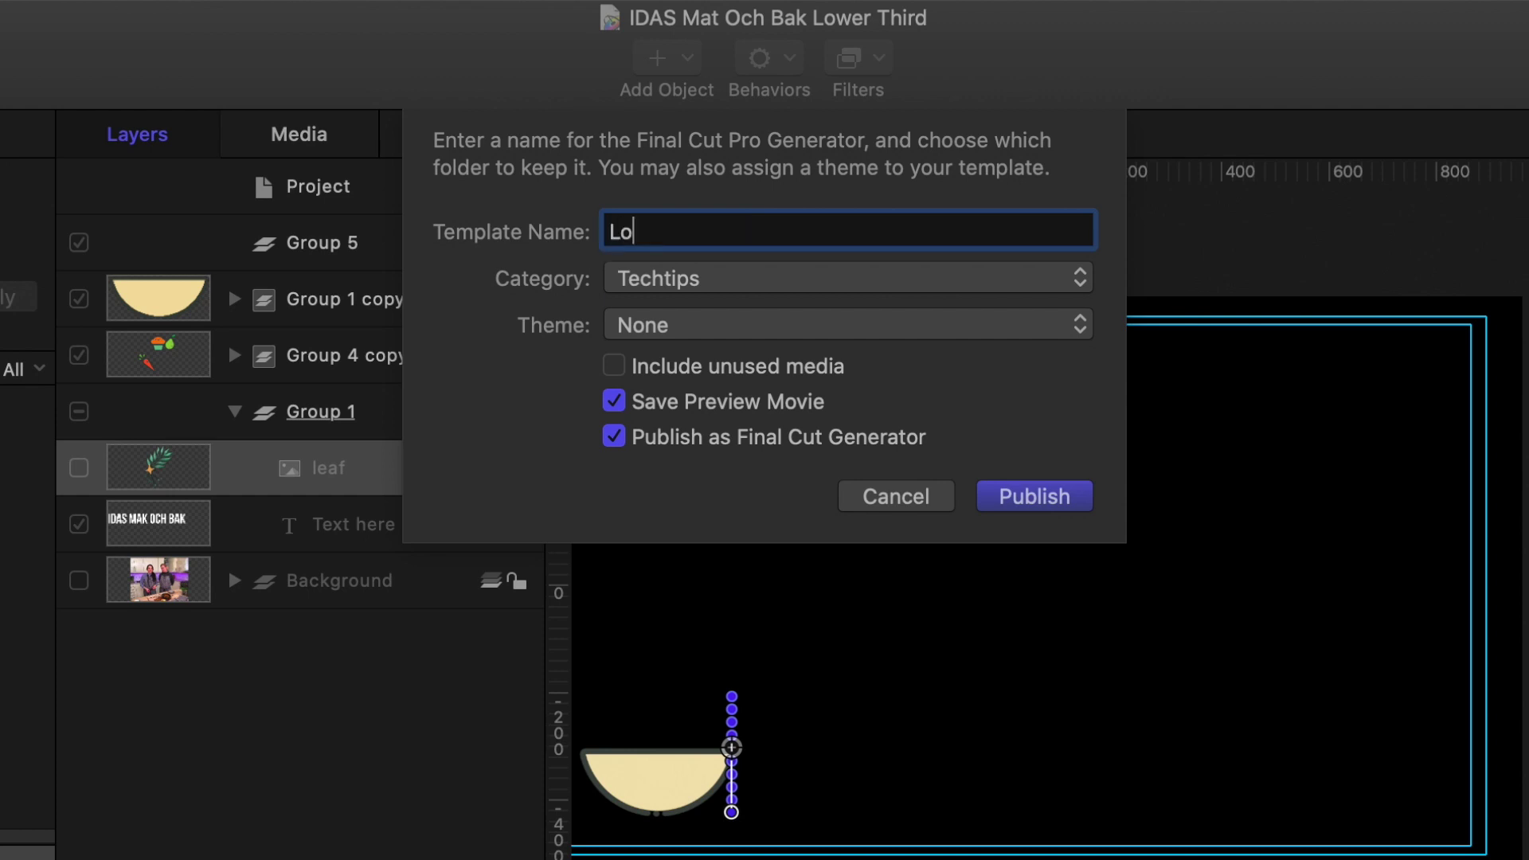
pyautogui.write('wer third IDA')
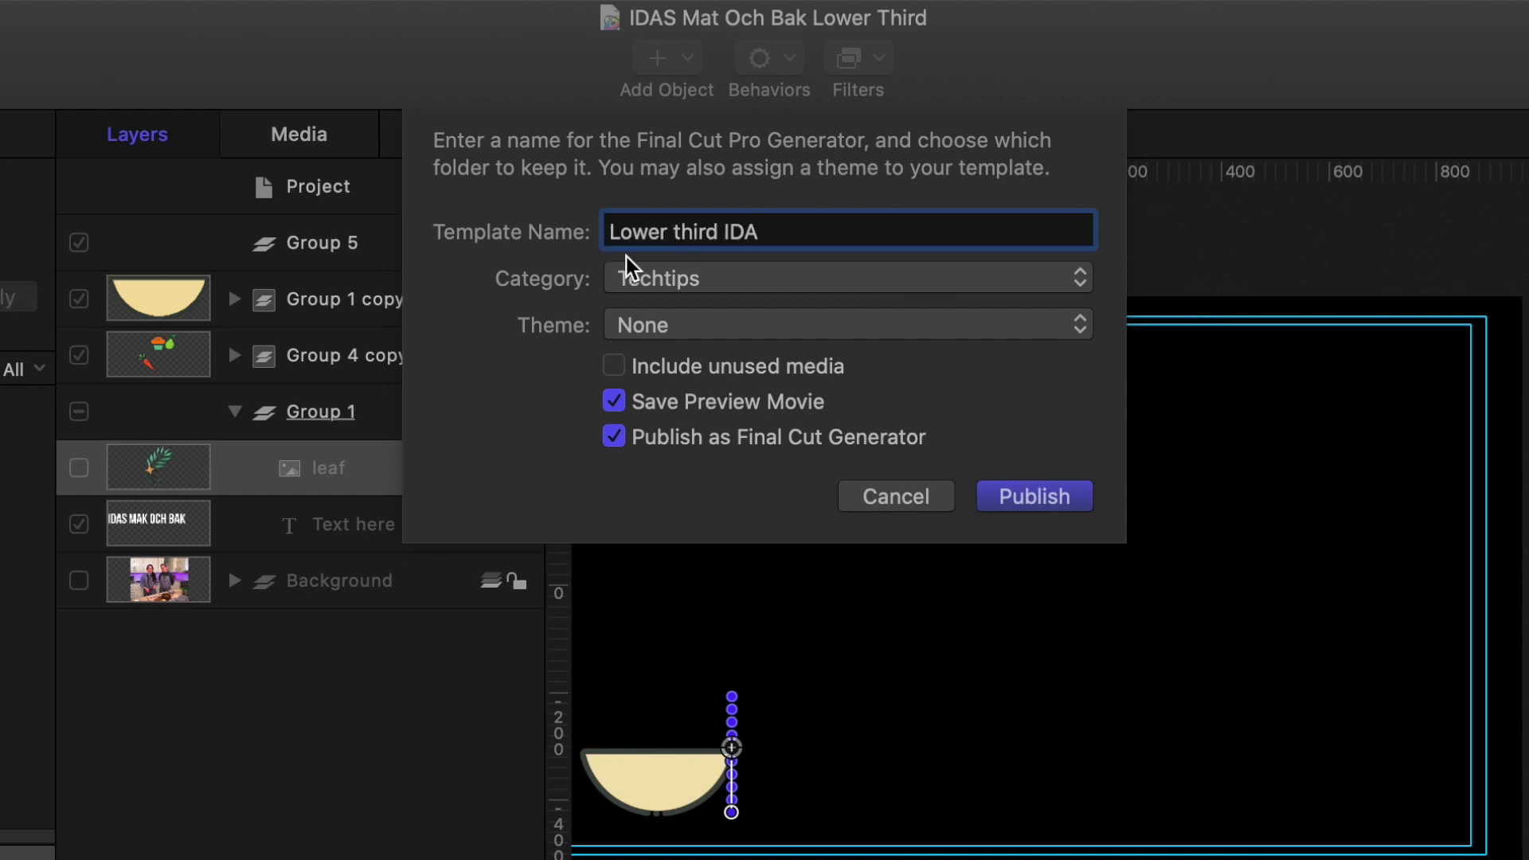
pyautogui.click(1047, 510)
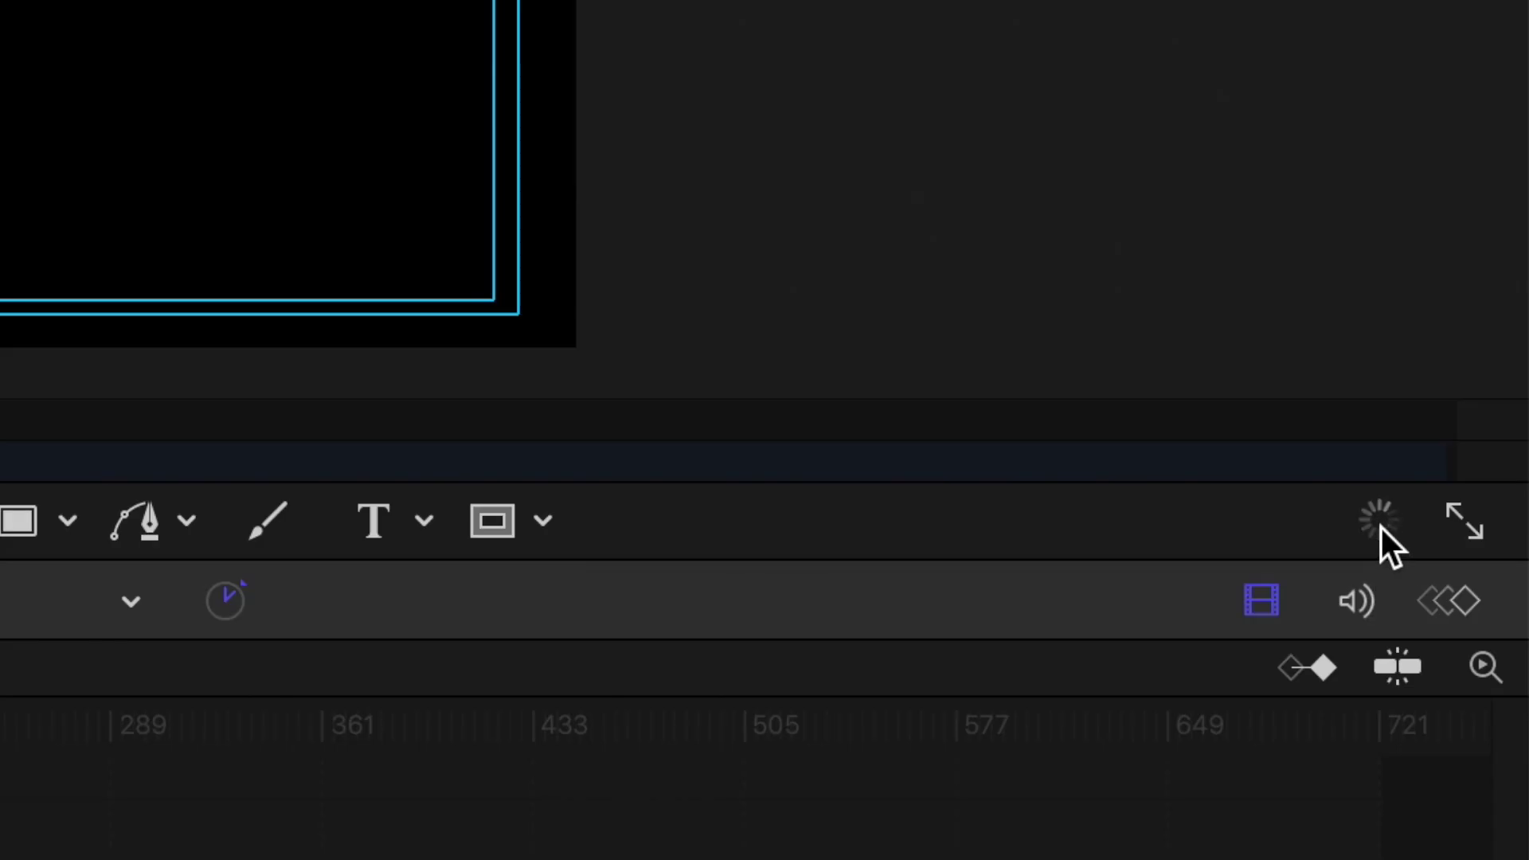
# Toggle the timeline's video display button in Motion
pyautogui.click(1432, 582)
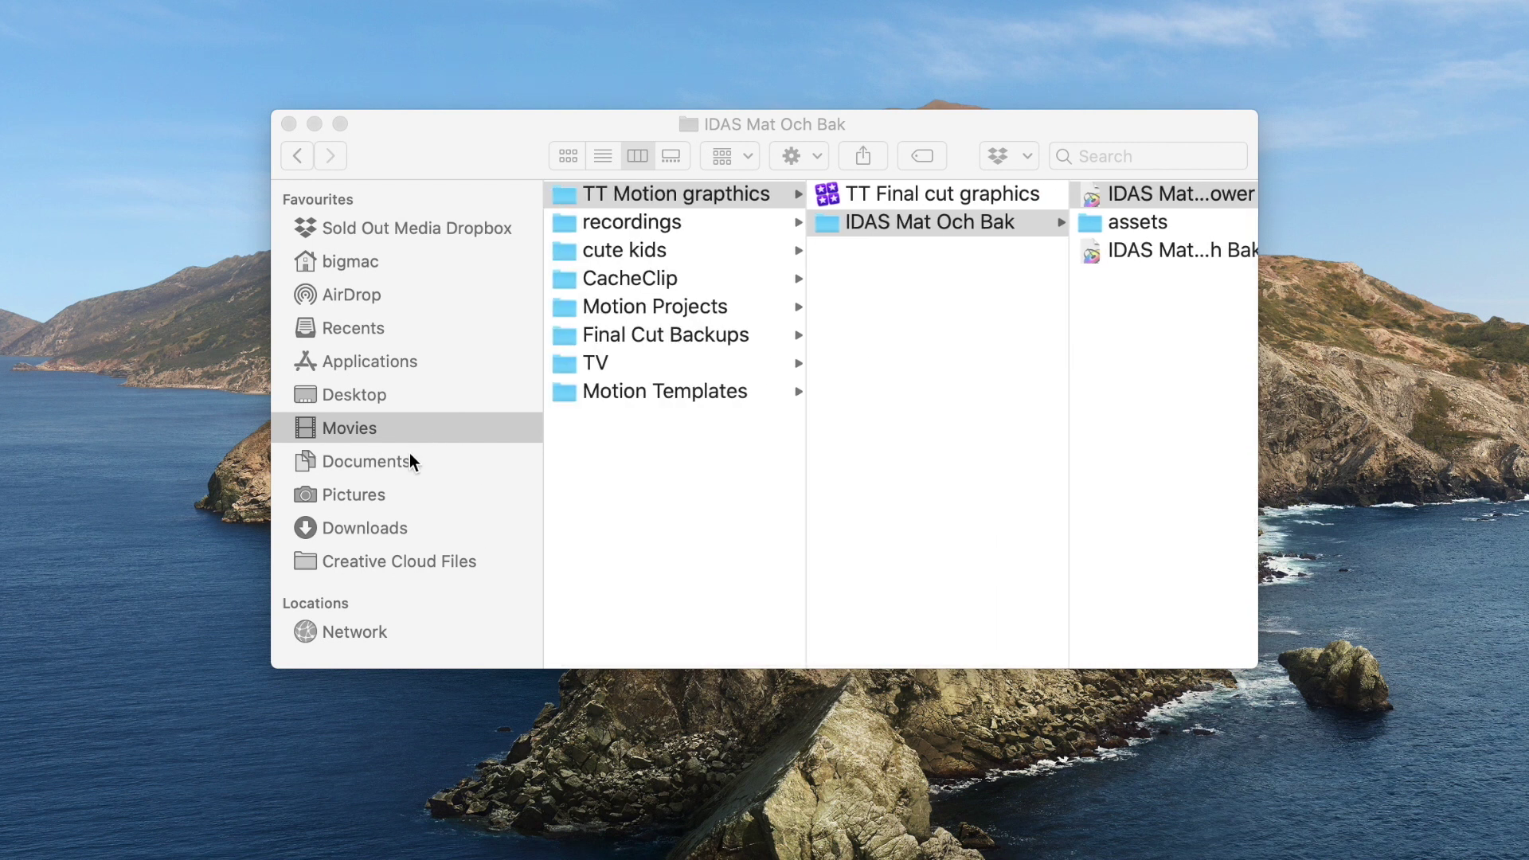
# Browse Motion Templates > Generators > Techtips to view the Lower third IDA generator's files
pyautogui.click(698, 394)
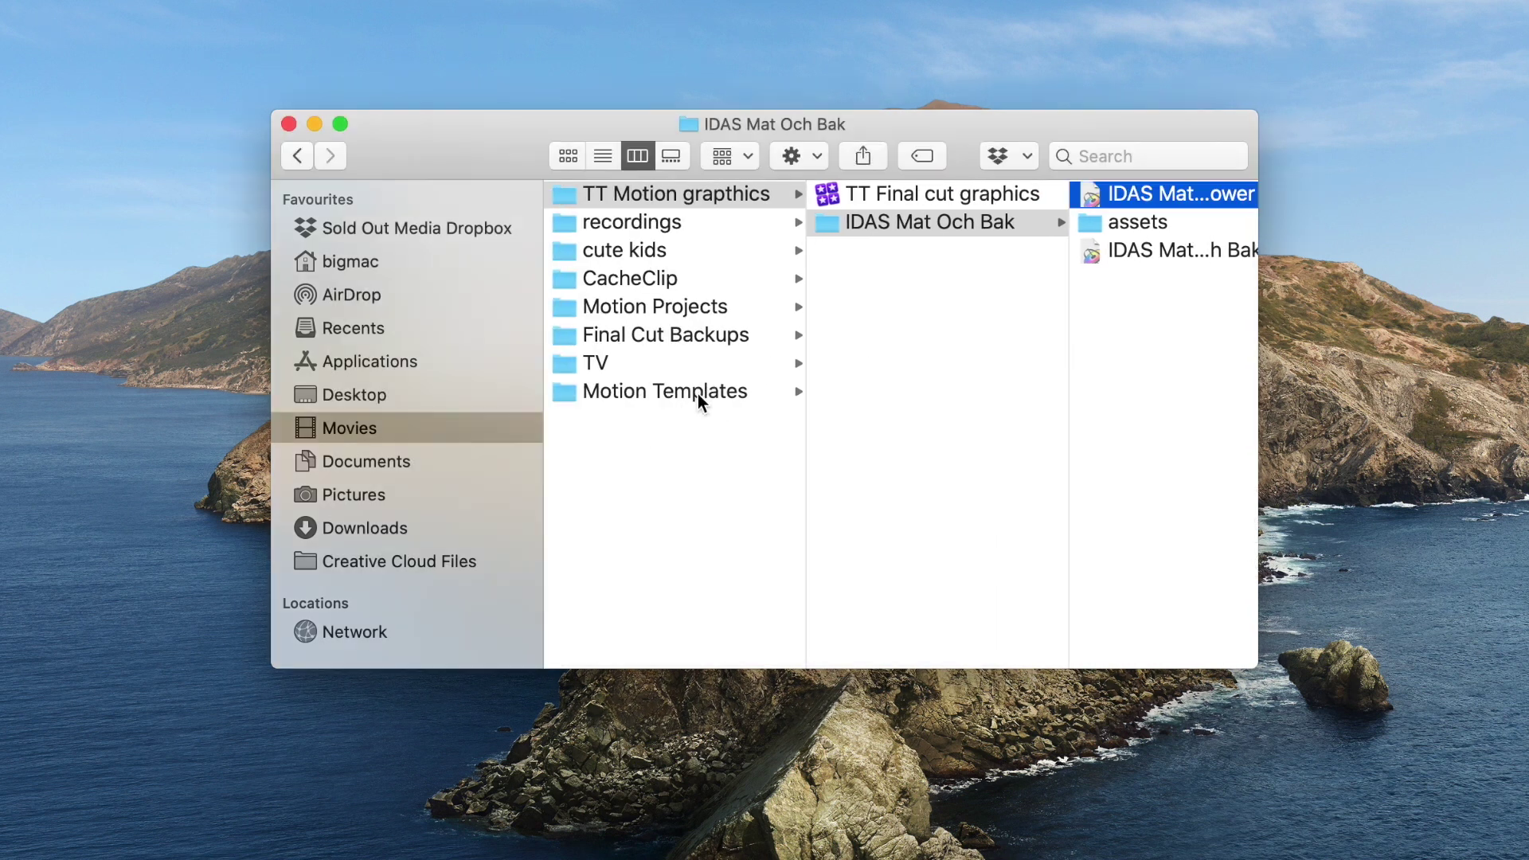
pyautogui.click(709, 394)
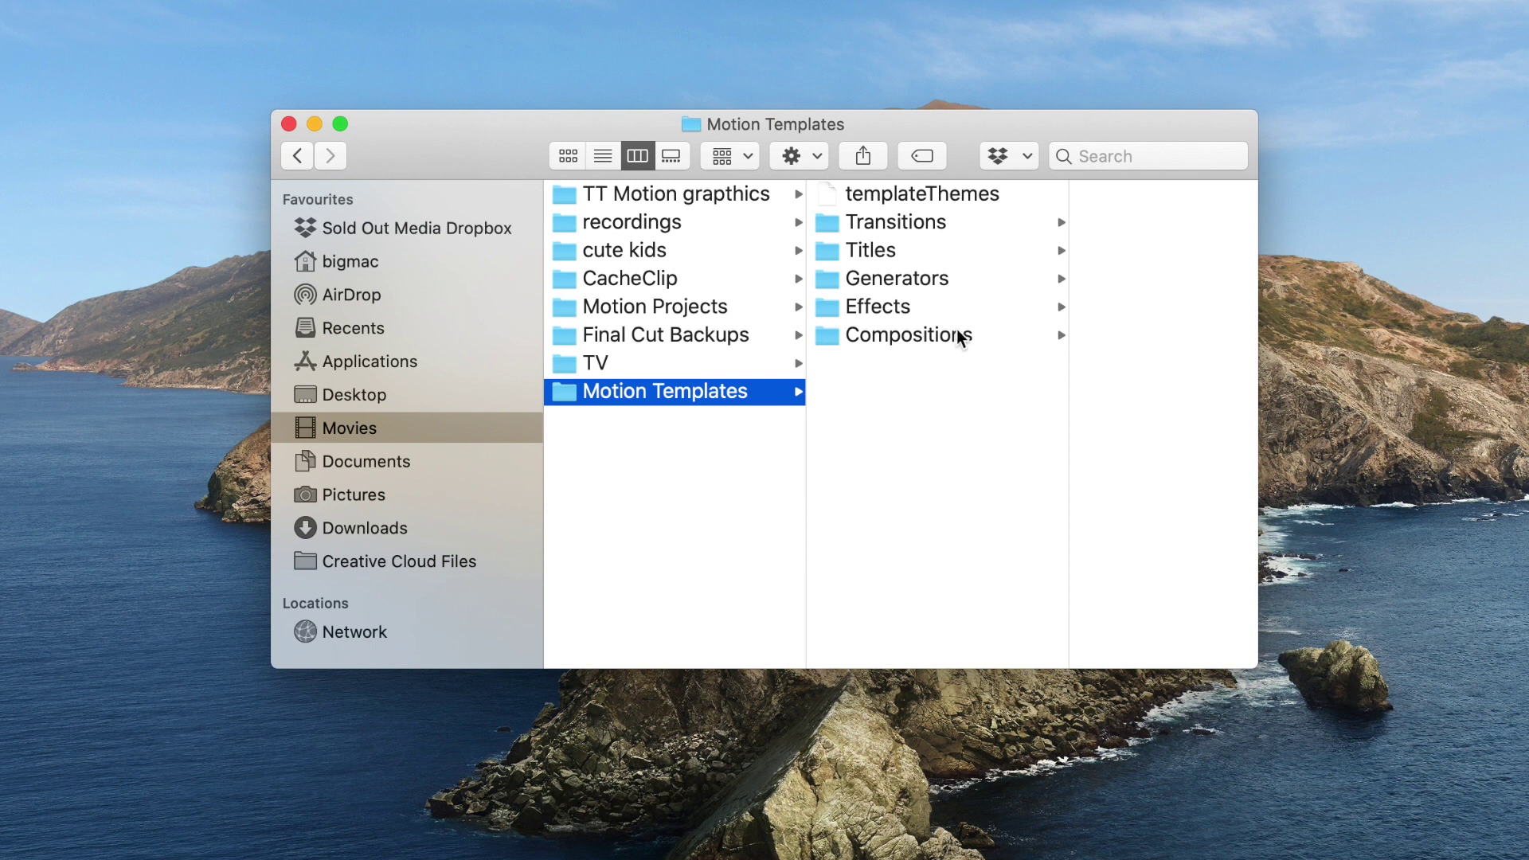
pyautogui.click(961, 284)
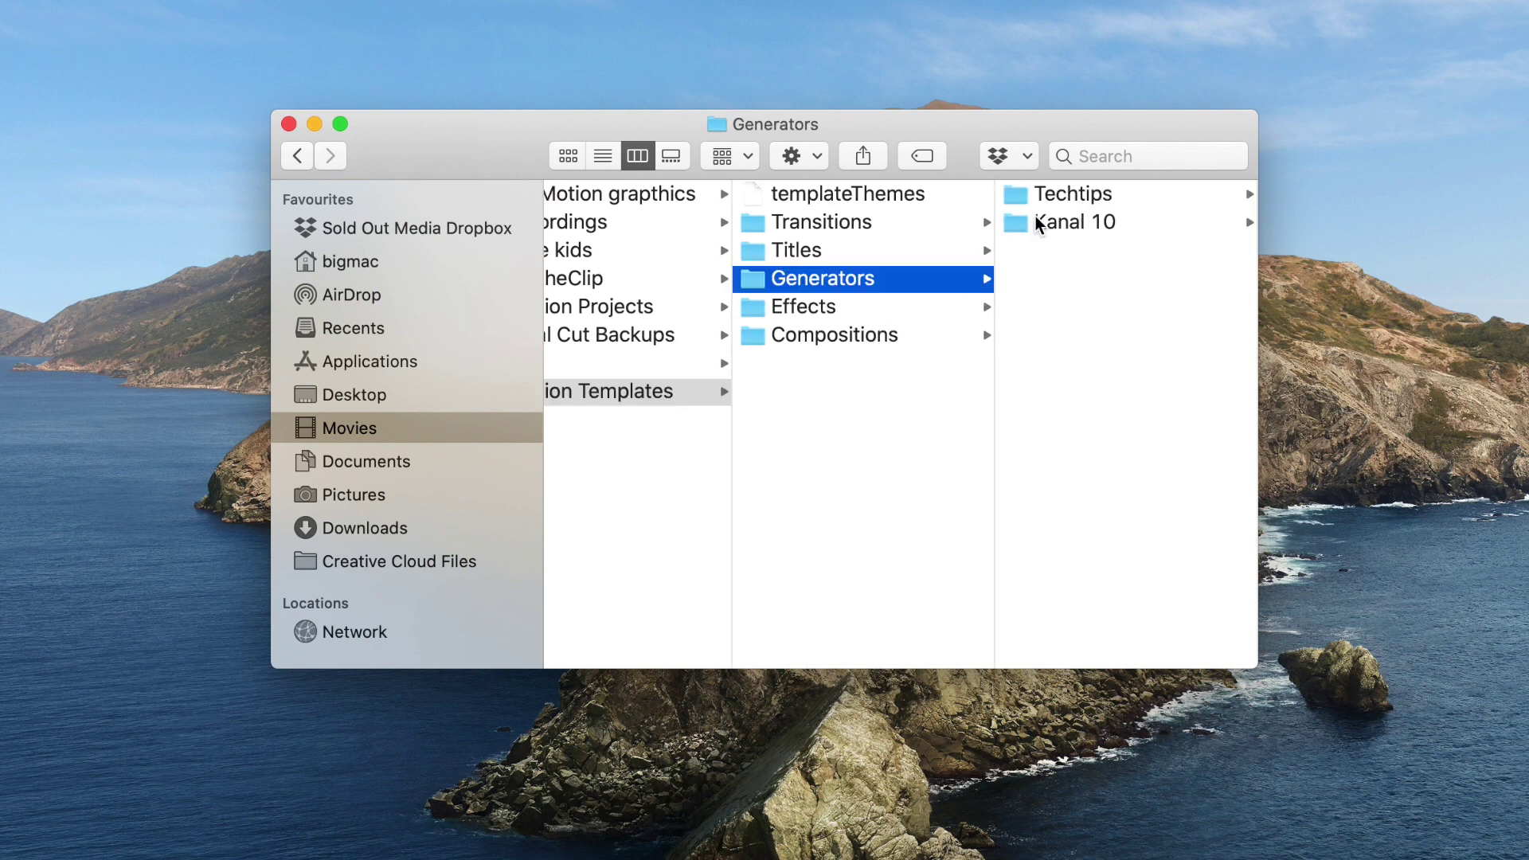
pyautogui.hscroll(-3, 642, 429)
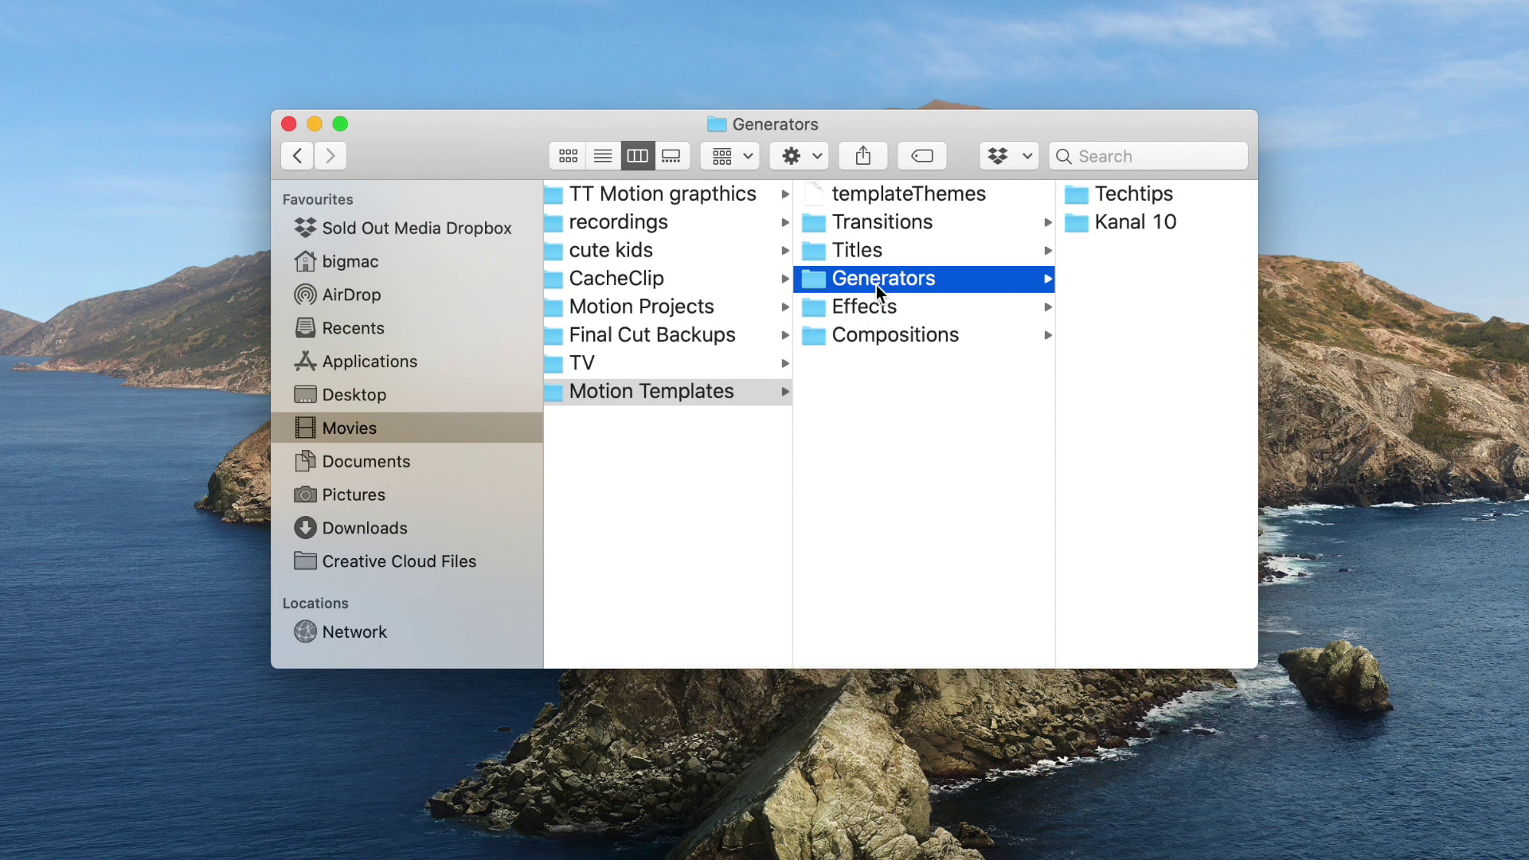
pyautogui.hscroll(2, 1014, 222)
pyautogui.click(1067, 194)
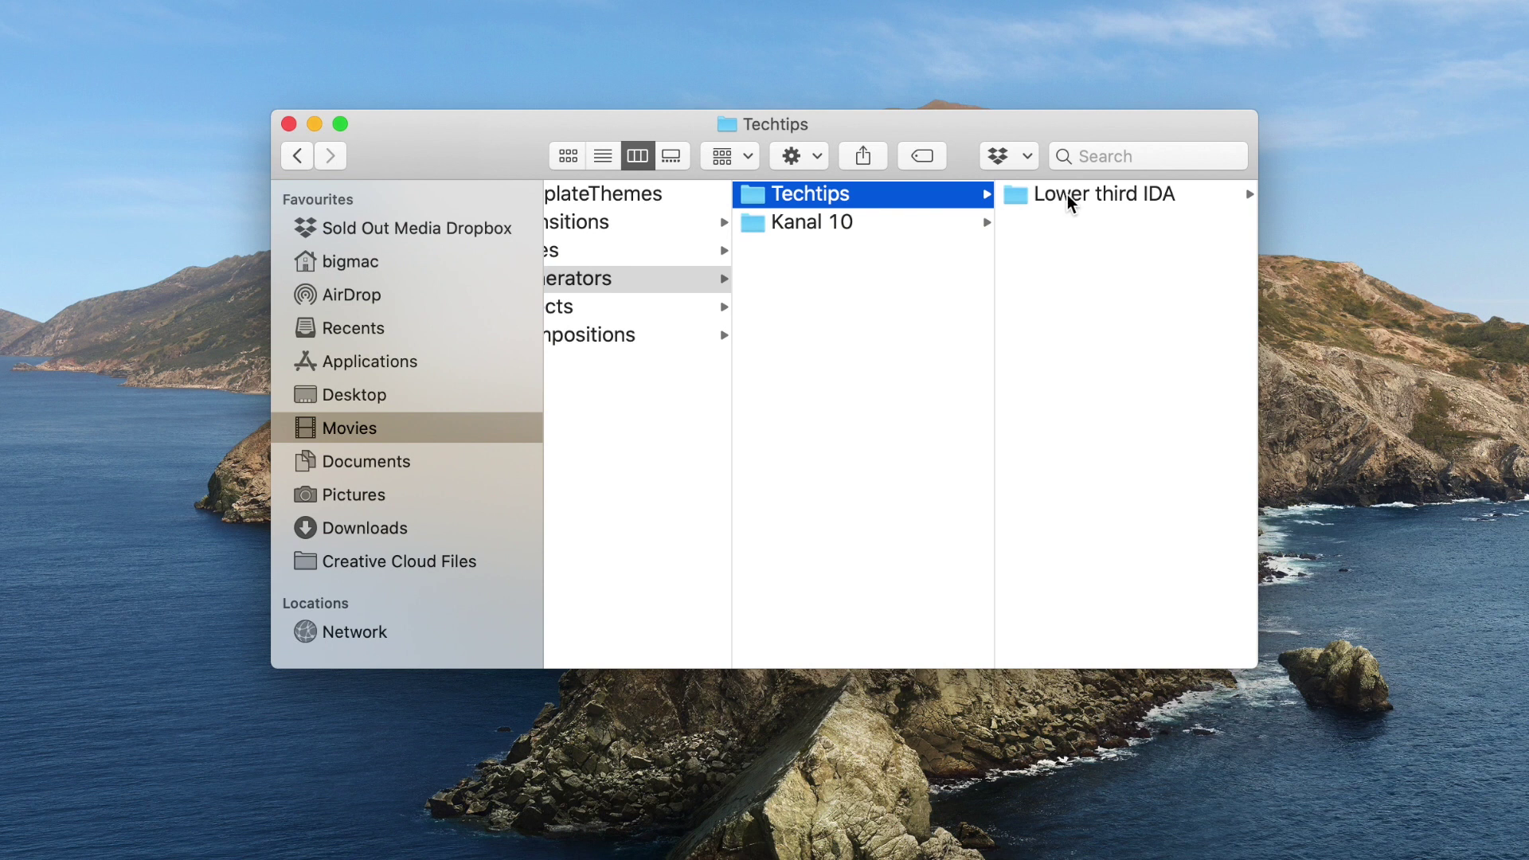
pyautogui.click(1107, 202)
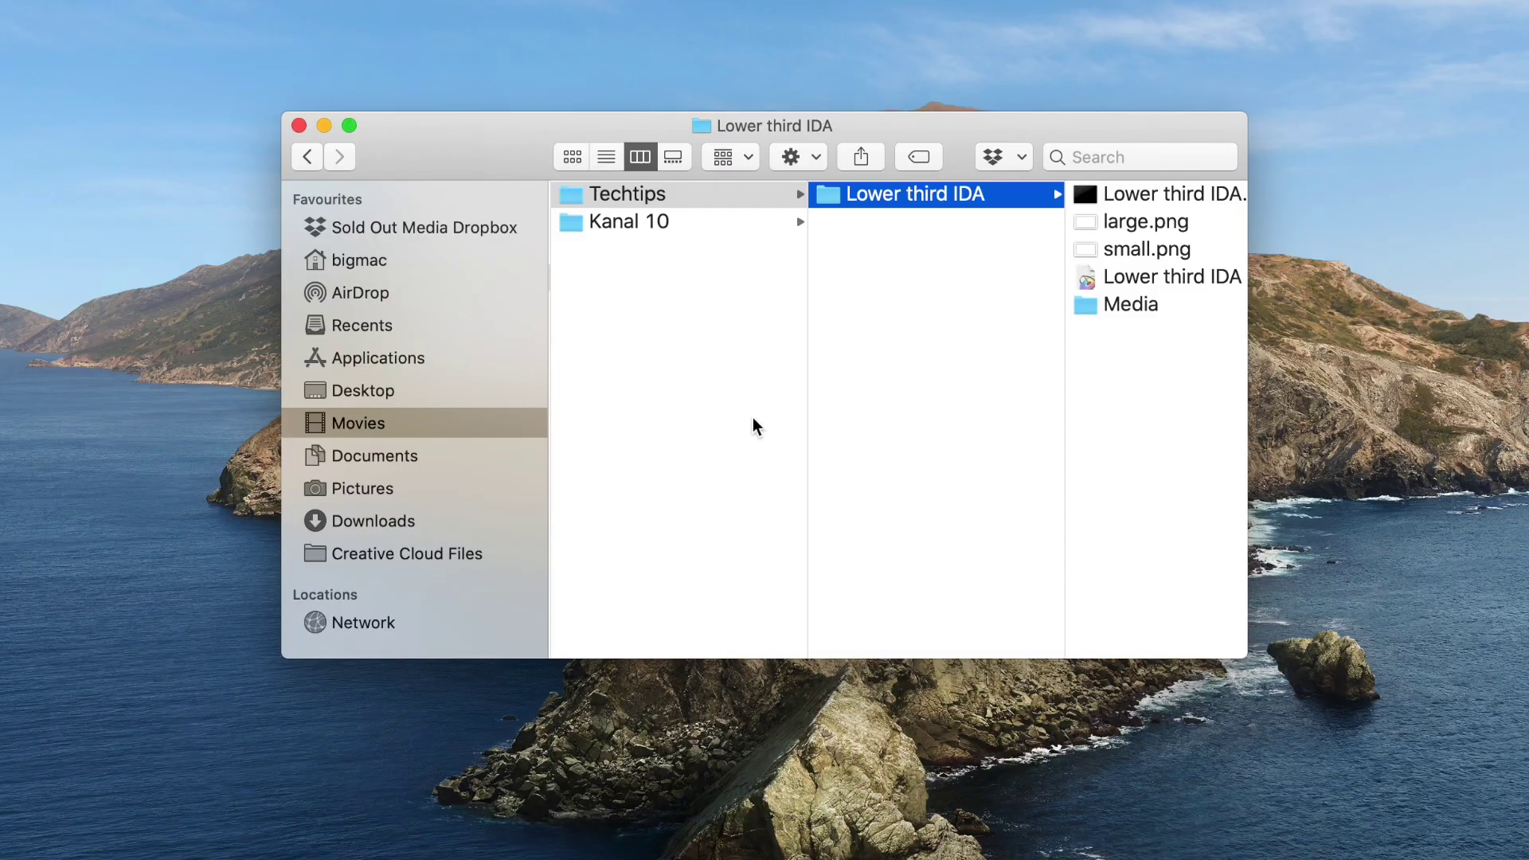
# Open the TT Final cut graphics library from the TT Motion graphics folder
pyautogui.hscroll(-10, 686, 376)
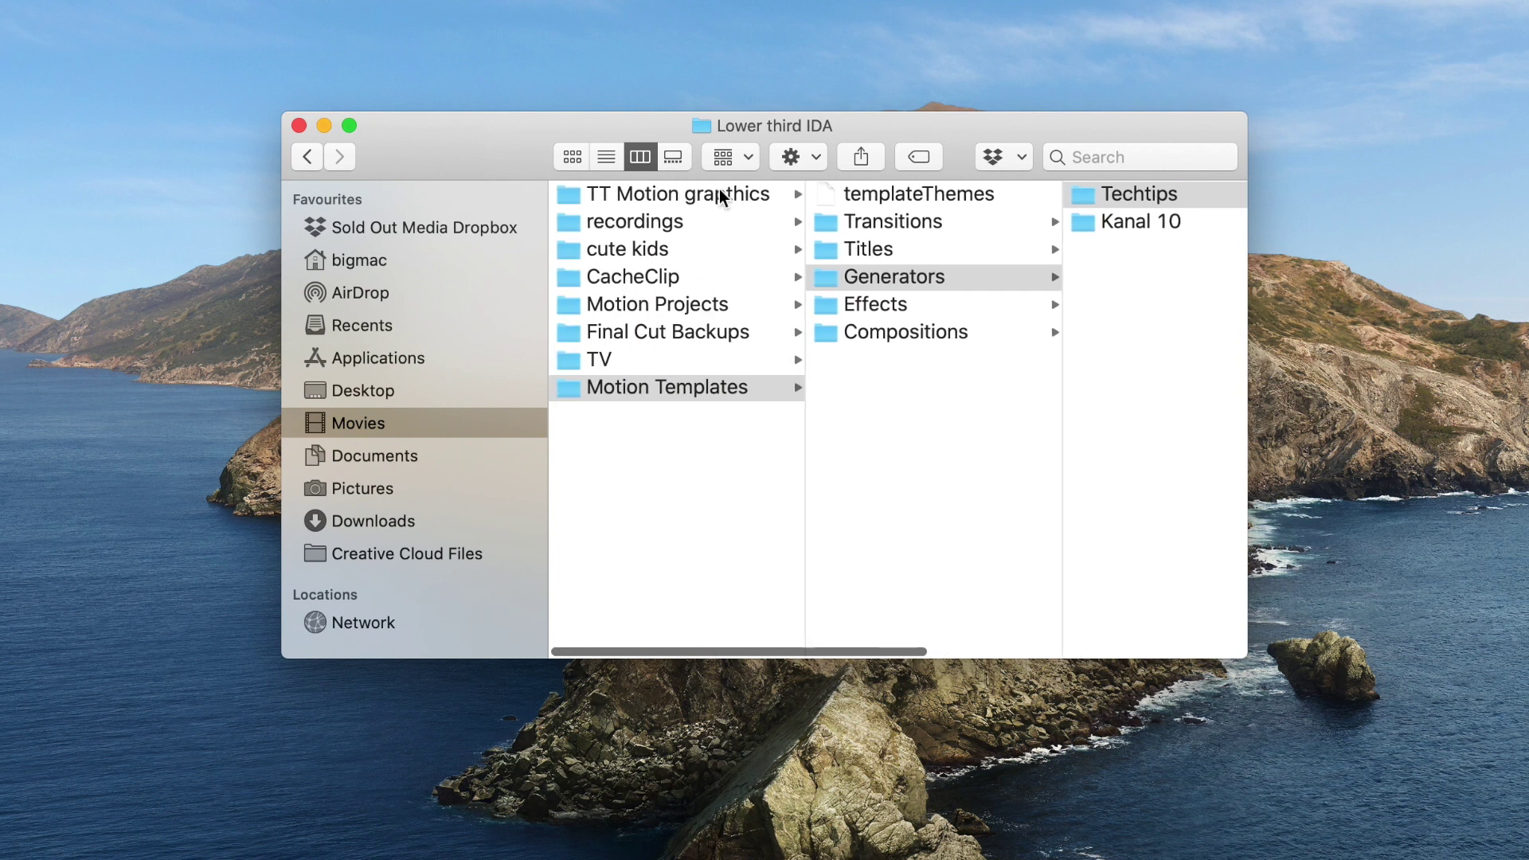
pyautogui.click(721, 192)
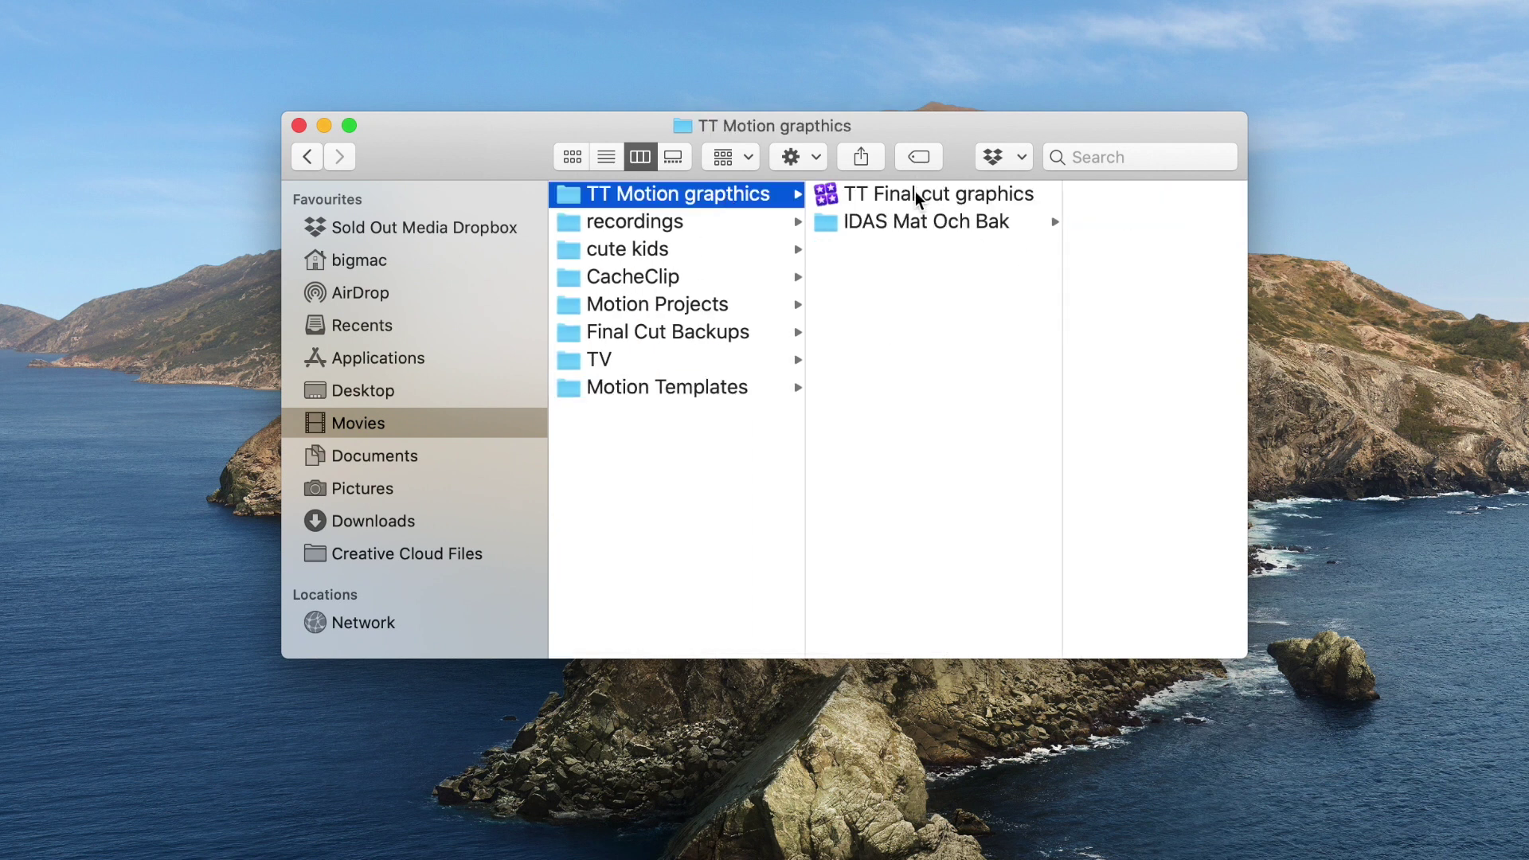
pyautogui.doubleClick(914, 191)
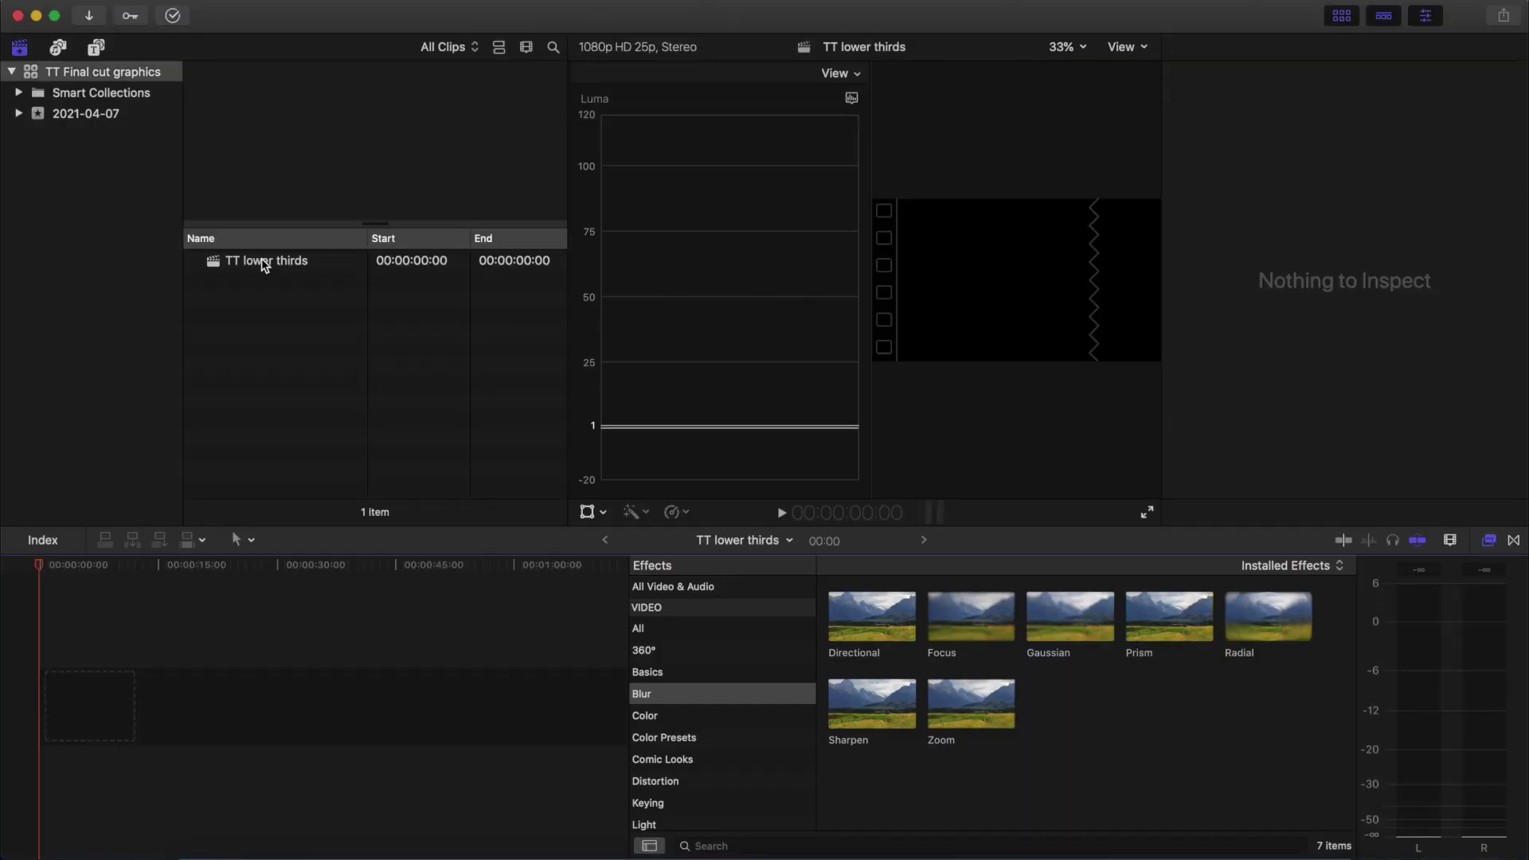
# Show the Techtips generators in the Titles and Generators browser and select Lower third IDA
pyautogui.click(264, 262)
pyautogui.click(278, 312)
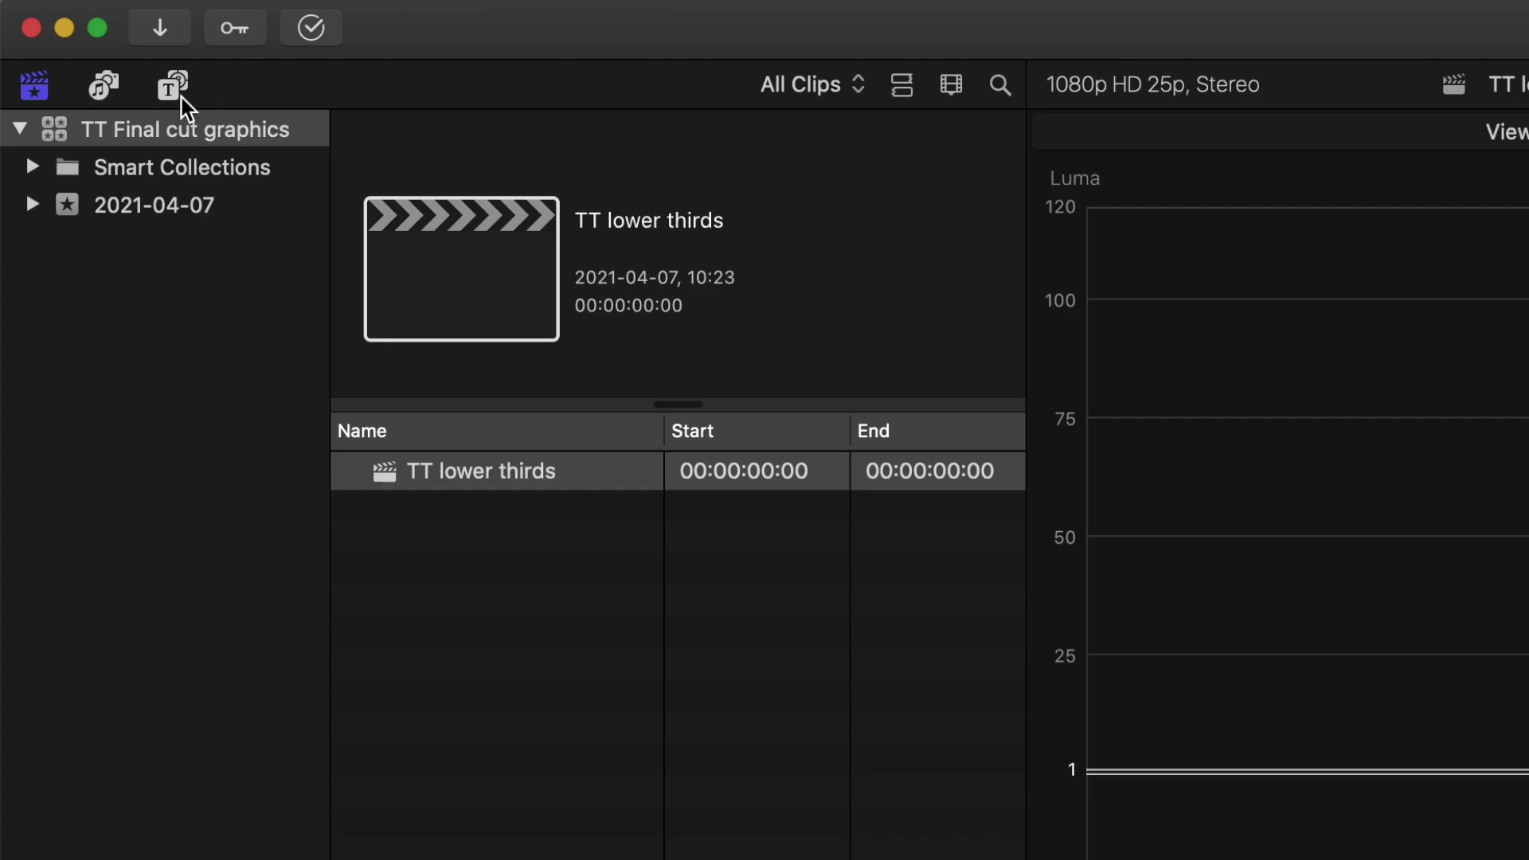
pyautogui.click(176, 88)
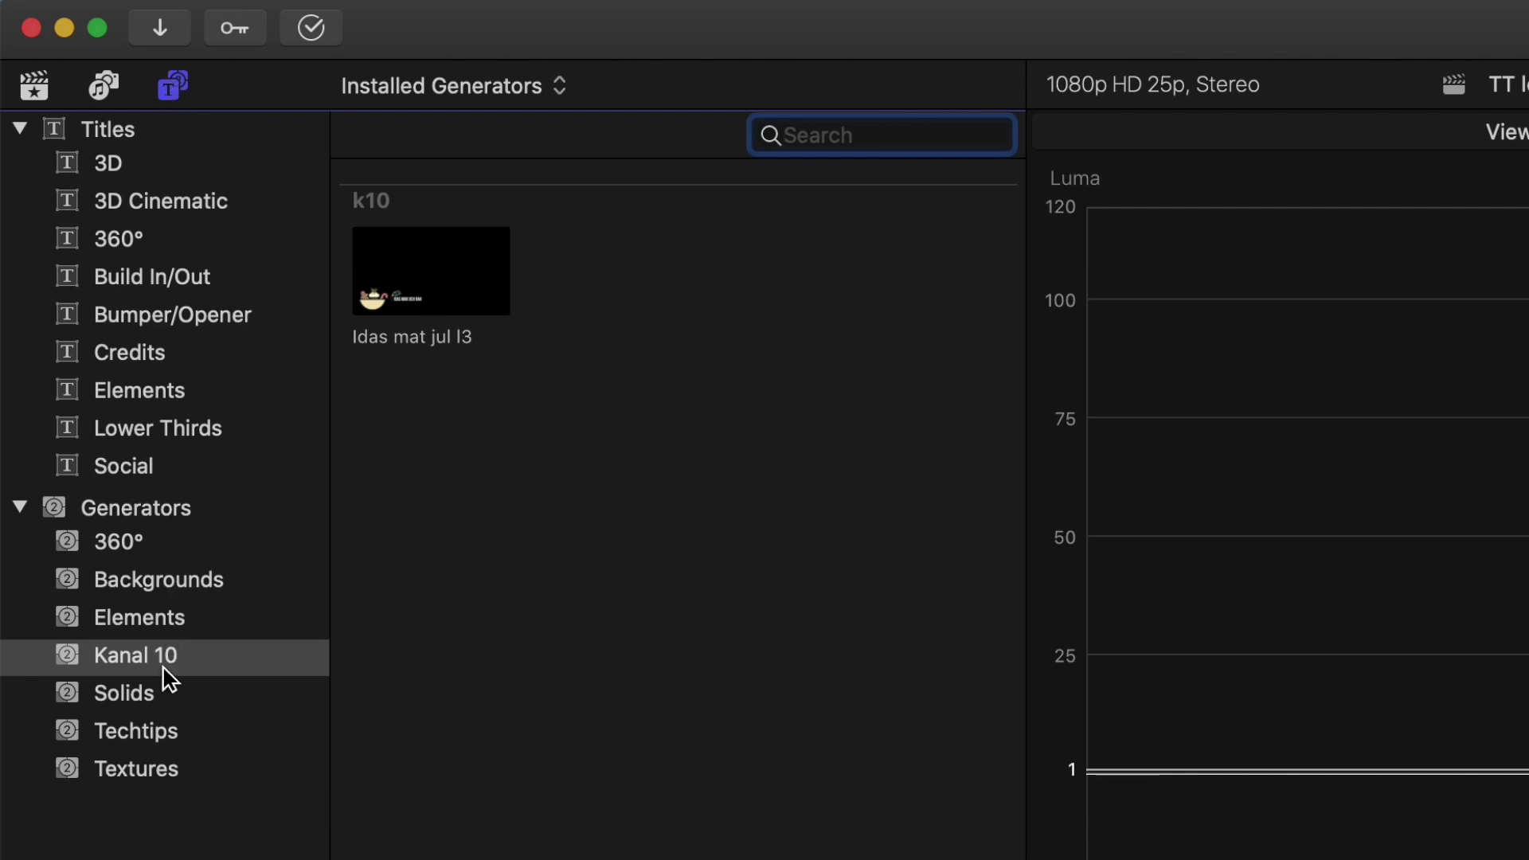
pyautogui.click(38, 733)
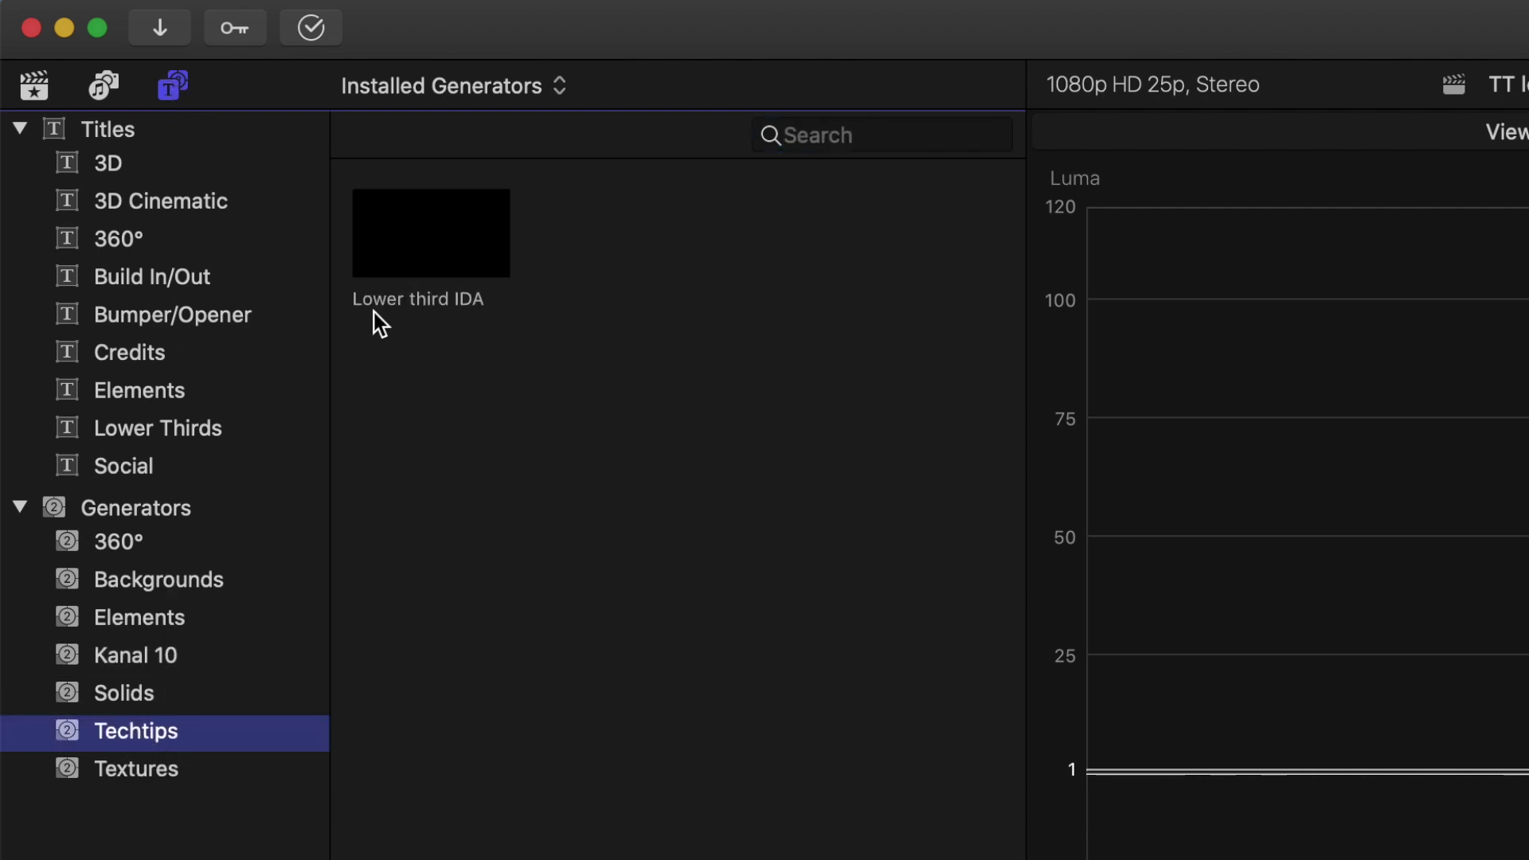
pyautogui.click(414, 240)
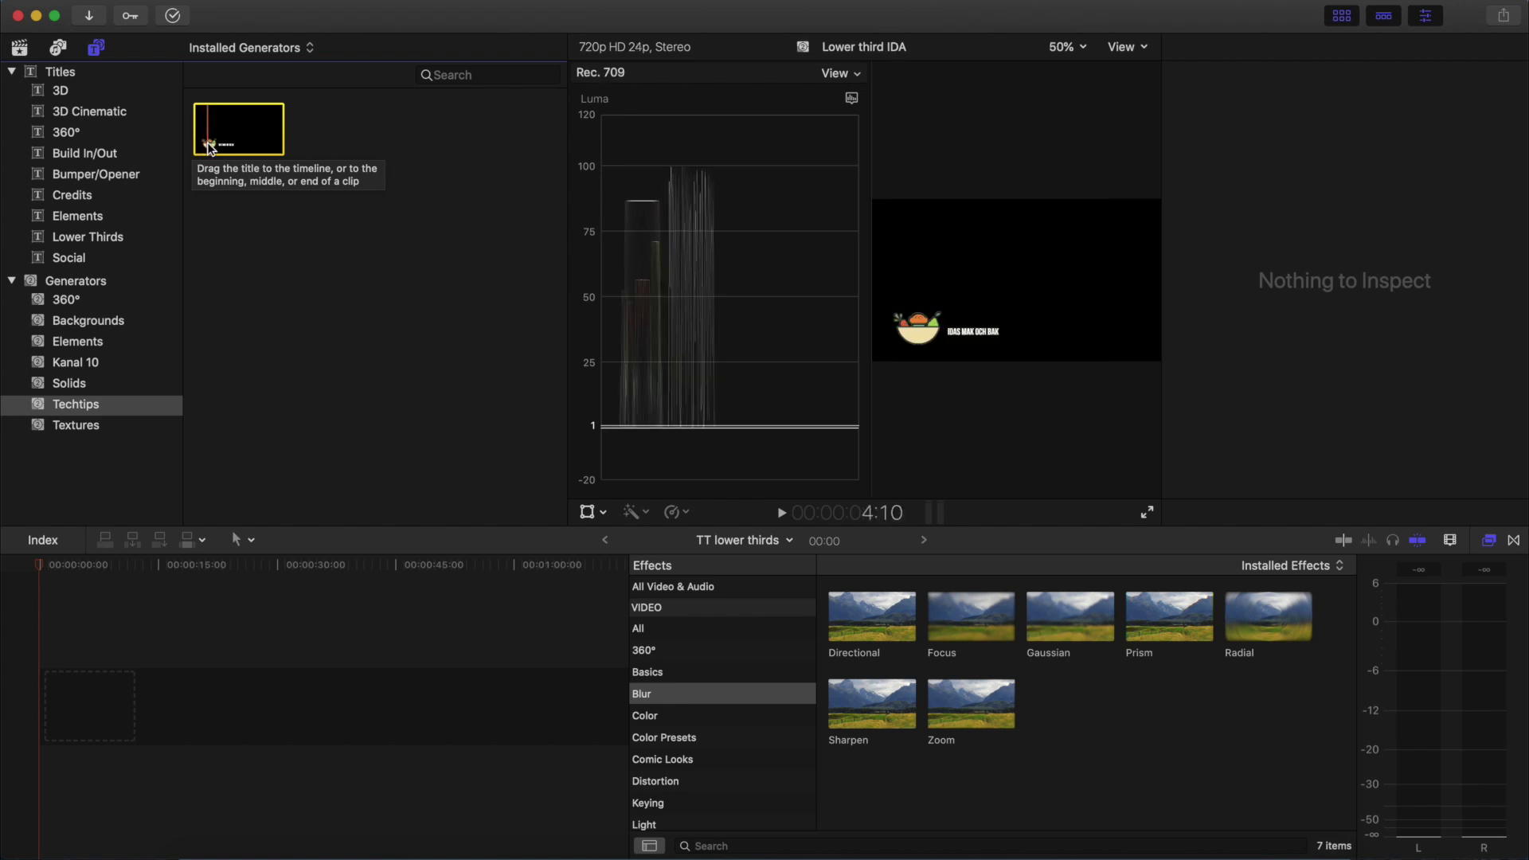
# Add the Grey Scale colour solid generator to the timeline
pyautogui.click(92, 402)
pyautogui.click(78, 384)
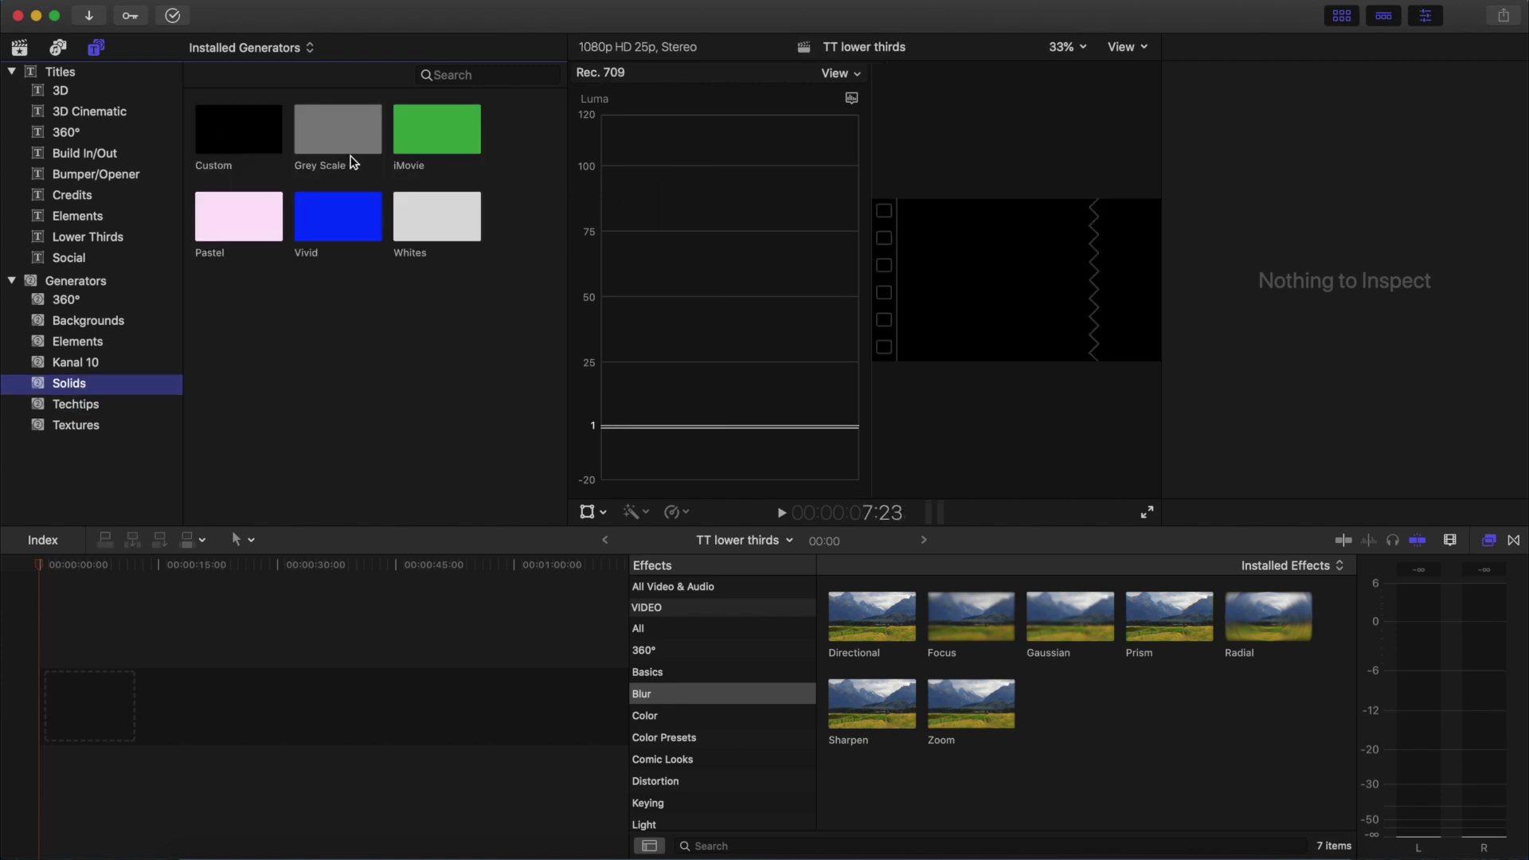
pyautogui.moveTo(313, 160); pyautogui.dragTo(80, 701)
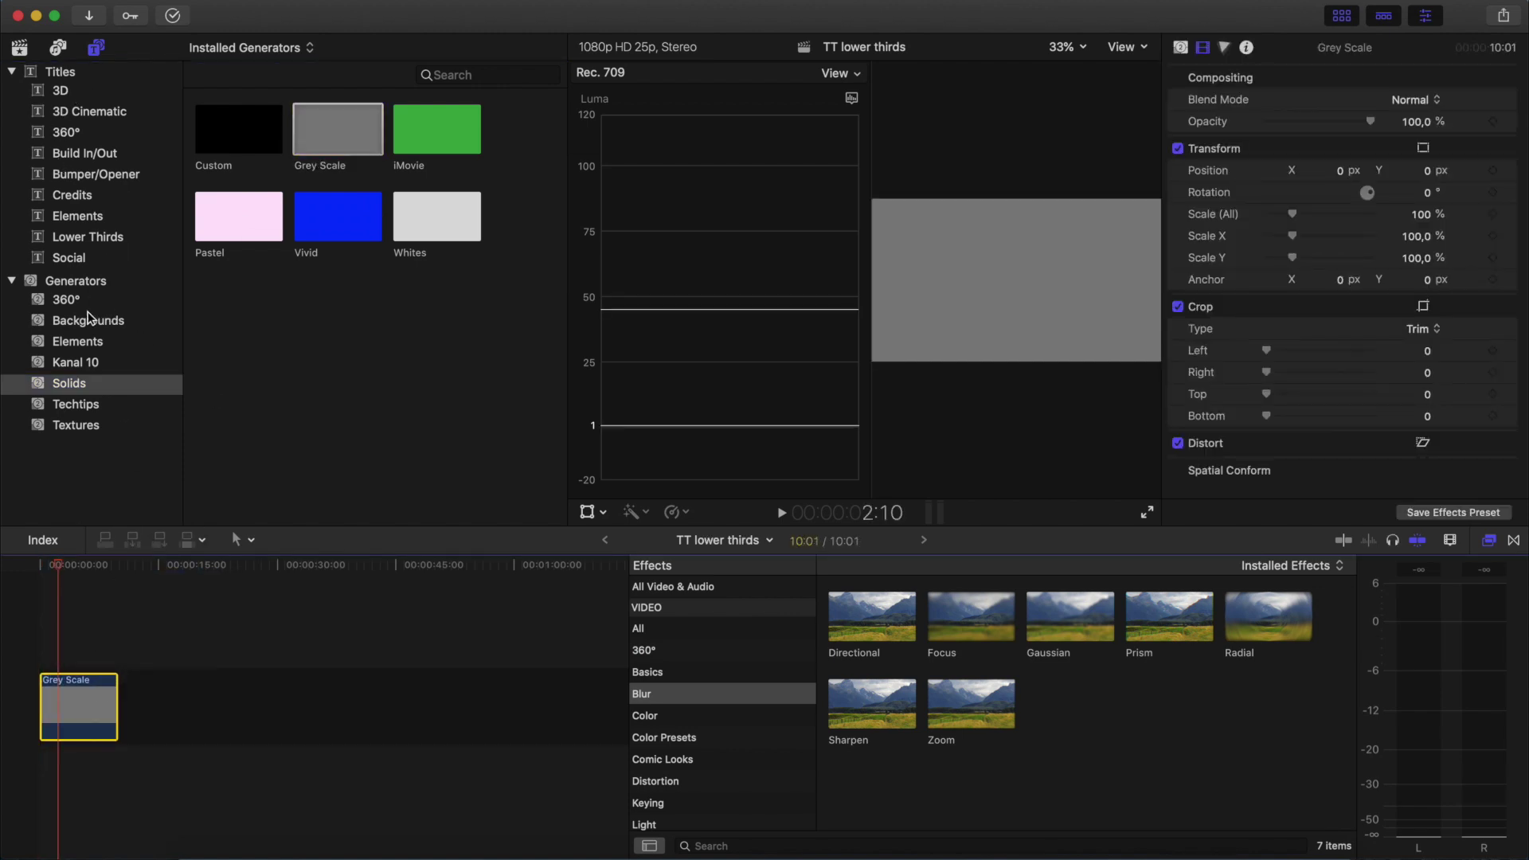
# Place Lower third IDA above the Grey Scale clip at 00:00 and preview it
pyautogui.click(93, 407)
pyautogui.moveTo(239, 150); pyautogui.dragTo(58, 629)
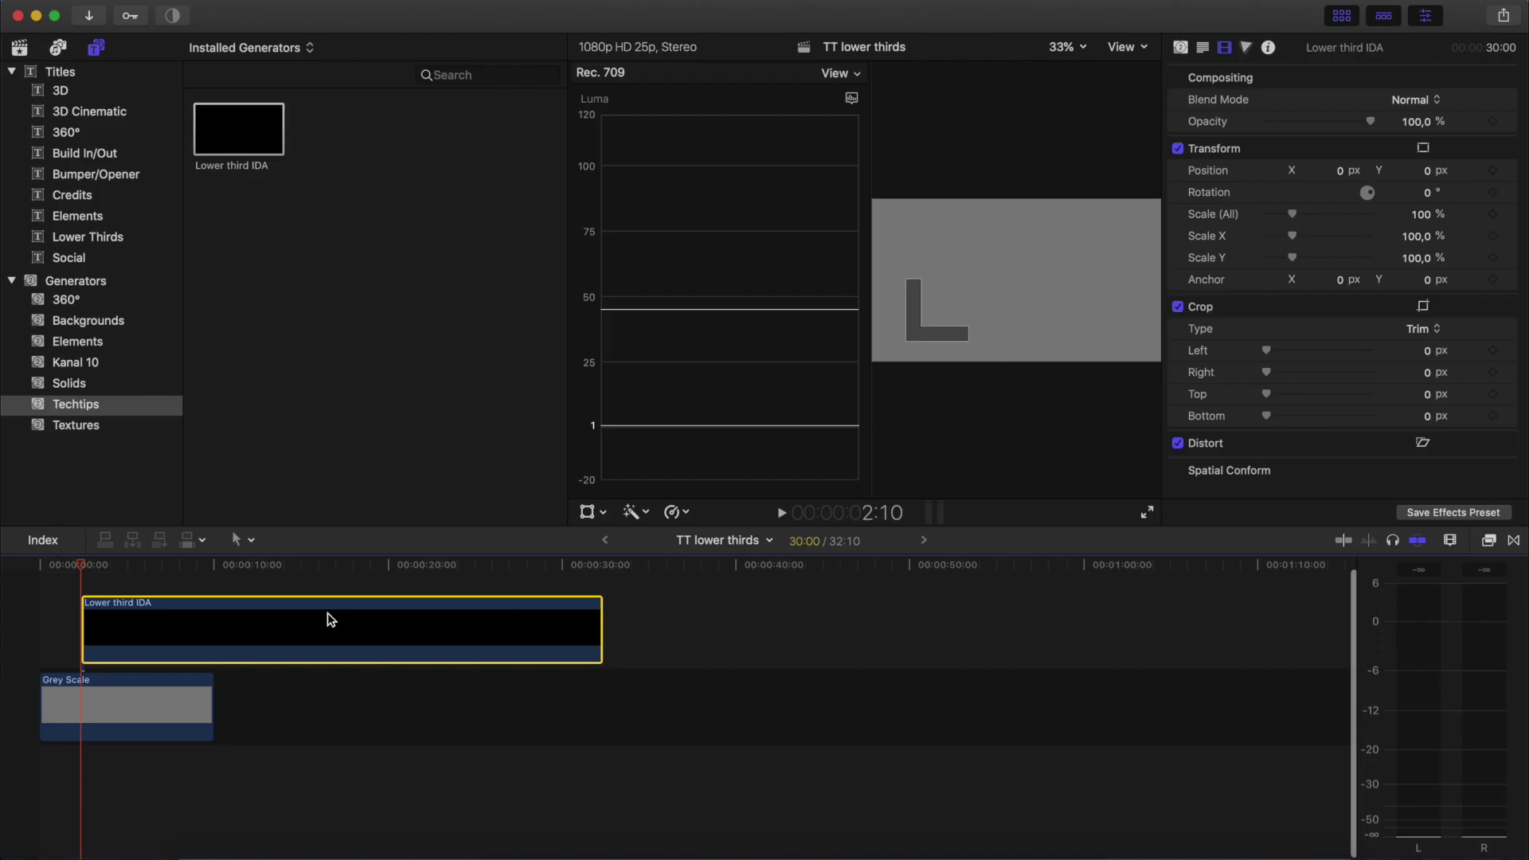
pyautogui.moveTo(331, 619); pyautogui.dragTo(159, 596)
pyautogui.moveTo(70, 573)
pyautogui.mouseDown()
pyautogui.moveTo(48, 567)
pyautogui.moveTo(160, 573)
pyautogui.moveTo(91, 587)
pyautogui.mouseUp()
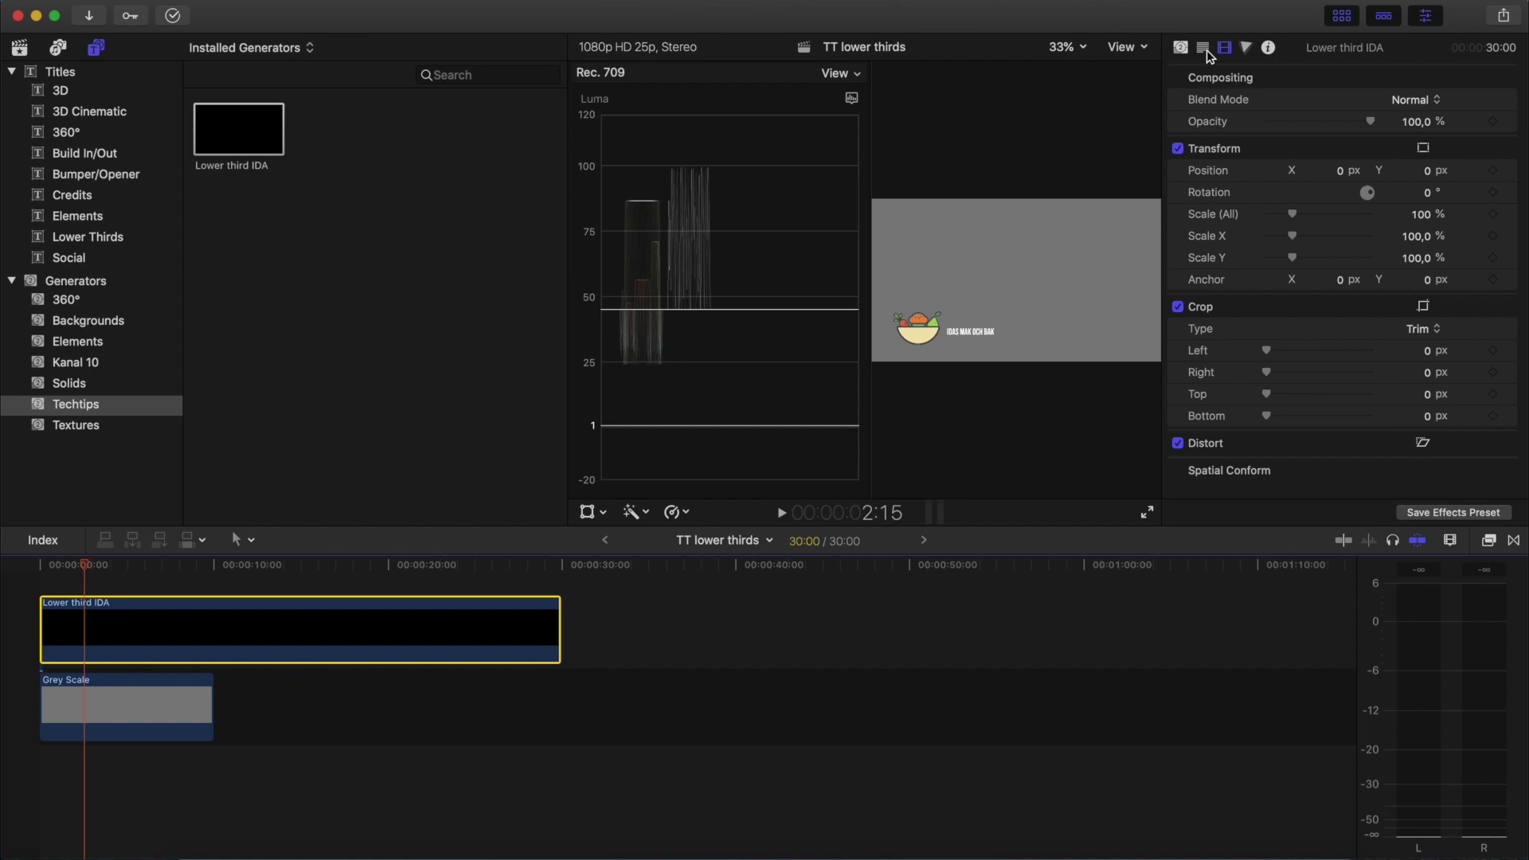
# Change the lower third's text to 'Tech tips', then stack a second Lower third IDA above it
pyautogui.click(1203, 48)
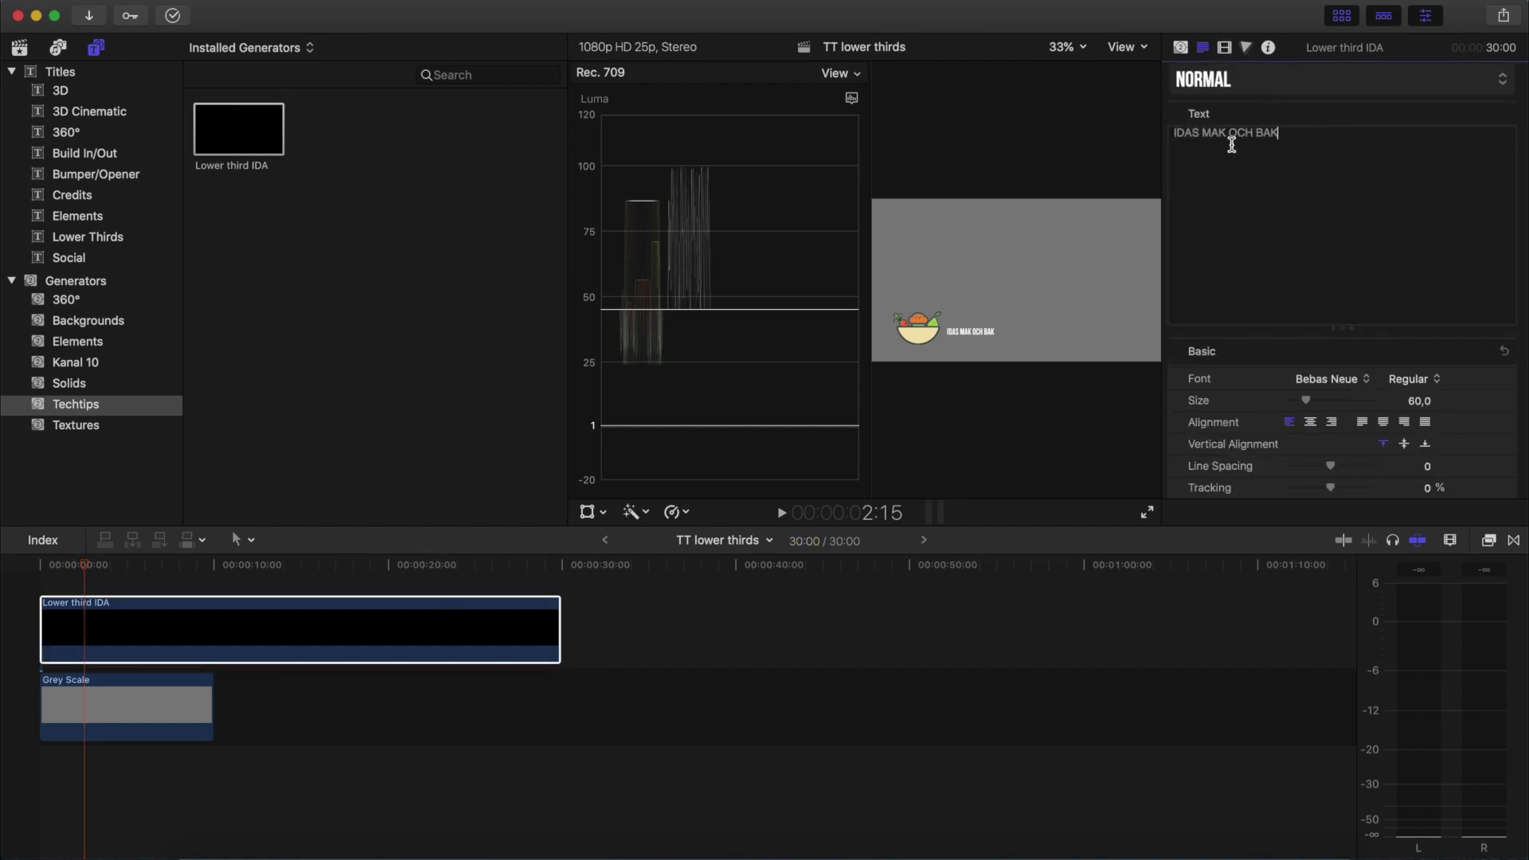
pyautogui.moveTo(1308, 146); pyautogui.dragTo(1153, 142)
pyautogui.write('Tech tips')
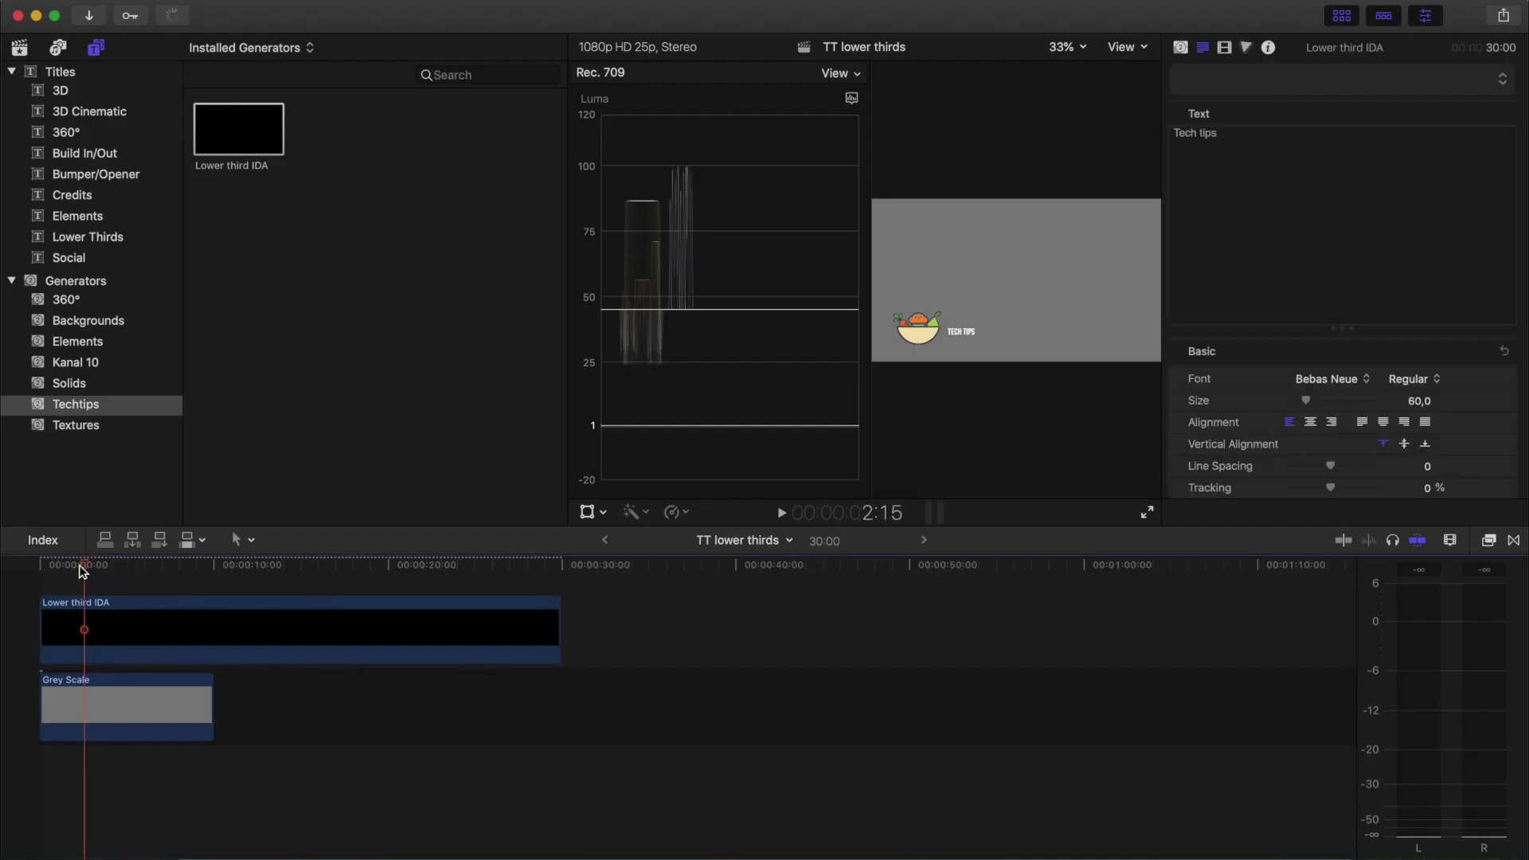
pyautogui.moveTo(88, 569)
pyautogui.mouseDown()
pyautogui.moveTo(41, 569)
pyautogui.moveTo(103, 588)
pyautogui.moveTo(82, 593)
pyautogui.mouseUp()
pyautogui.moveTo(227, 189); pyautogui.dragTo(148, 568)
# Move the upper Lower third IDA clip to start at 6:08, preview it, and select its text
pyautogui.moveTo(195, 629); pyautogui.dragTo(261, 619)
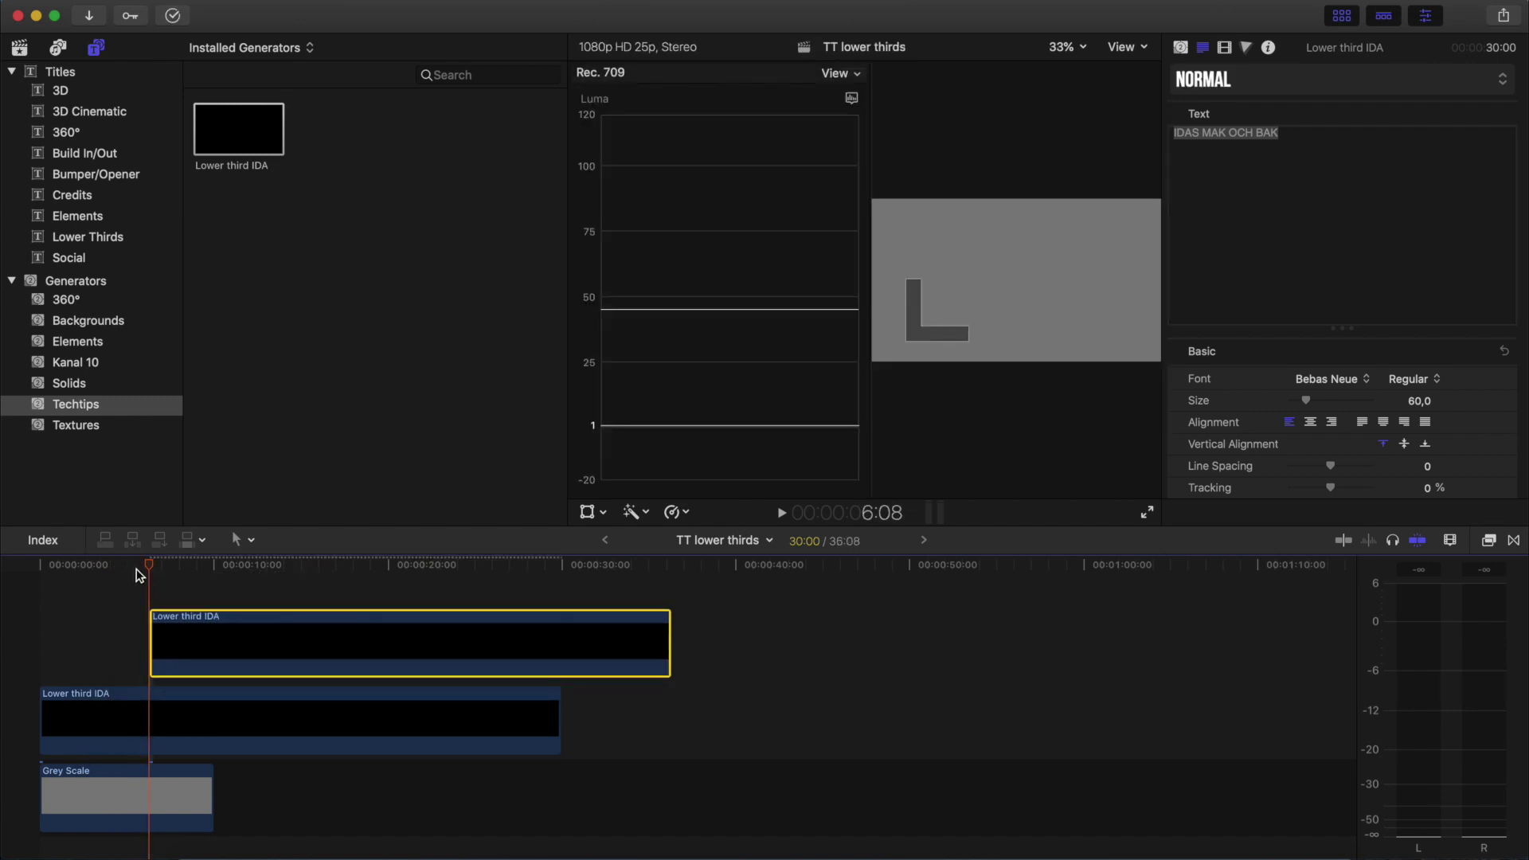
pyautogui.moveTo(157, 572); pyautogui.dragTo(141, 605)
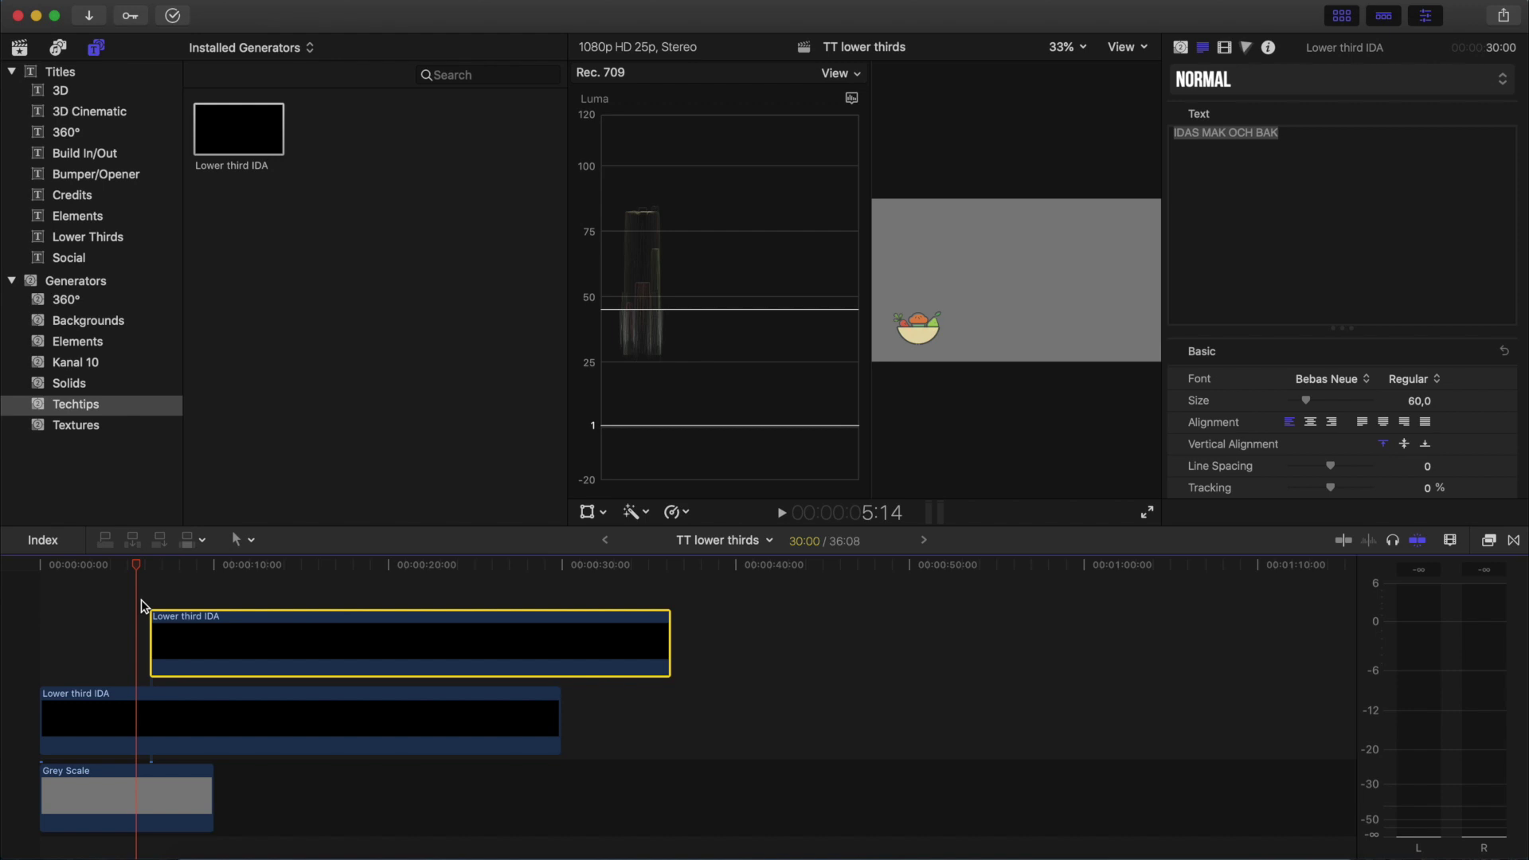
pyautogui.moveTo(137, 569); pyautogui.dragTo(204, 571)
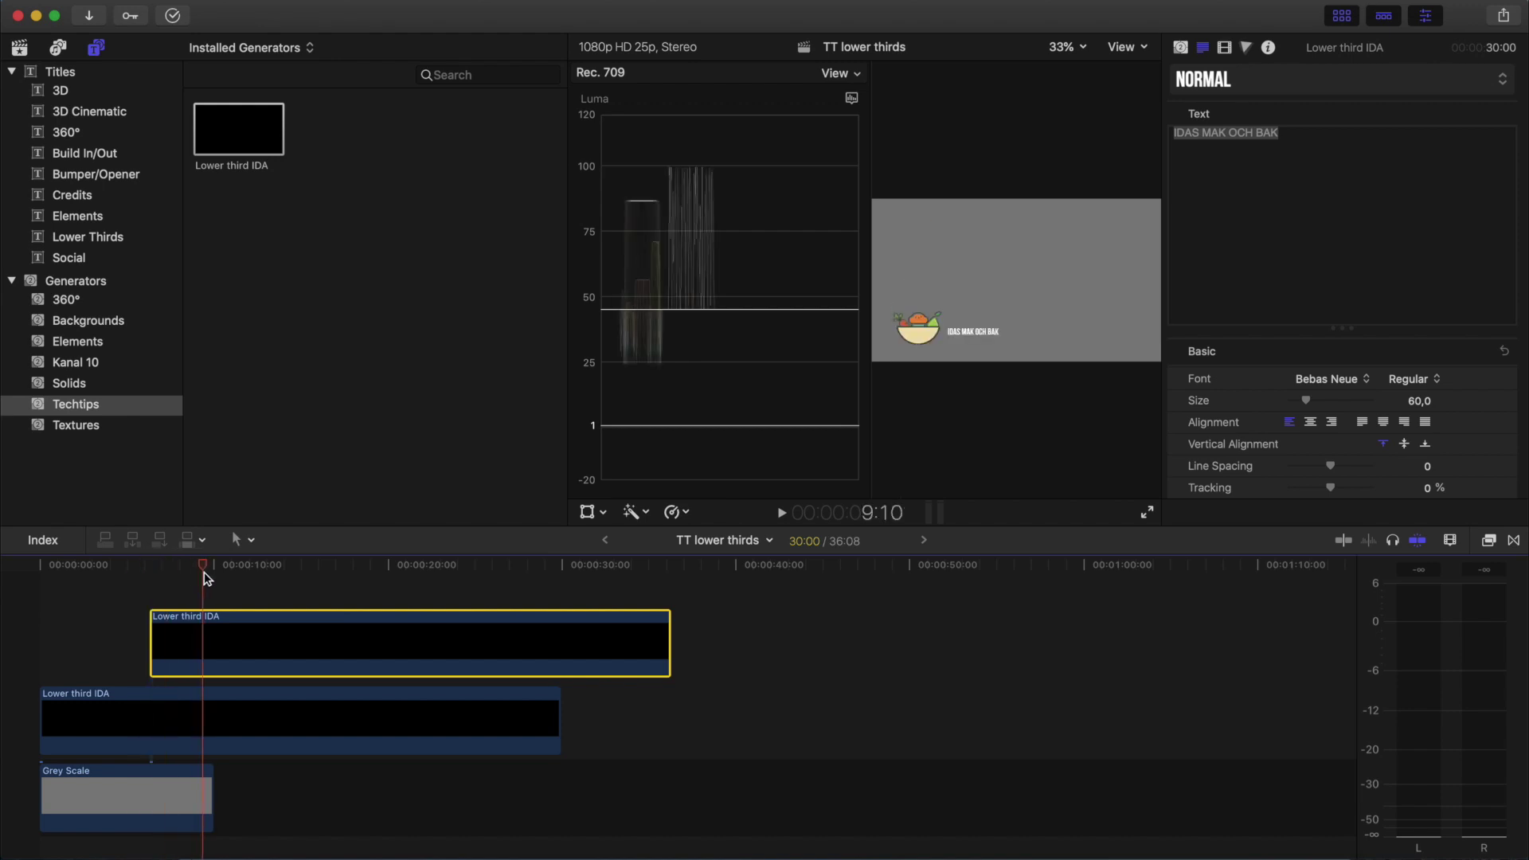
pyautogui.tripleClick(1324, 130)
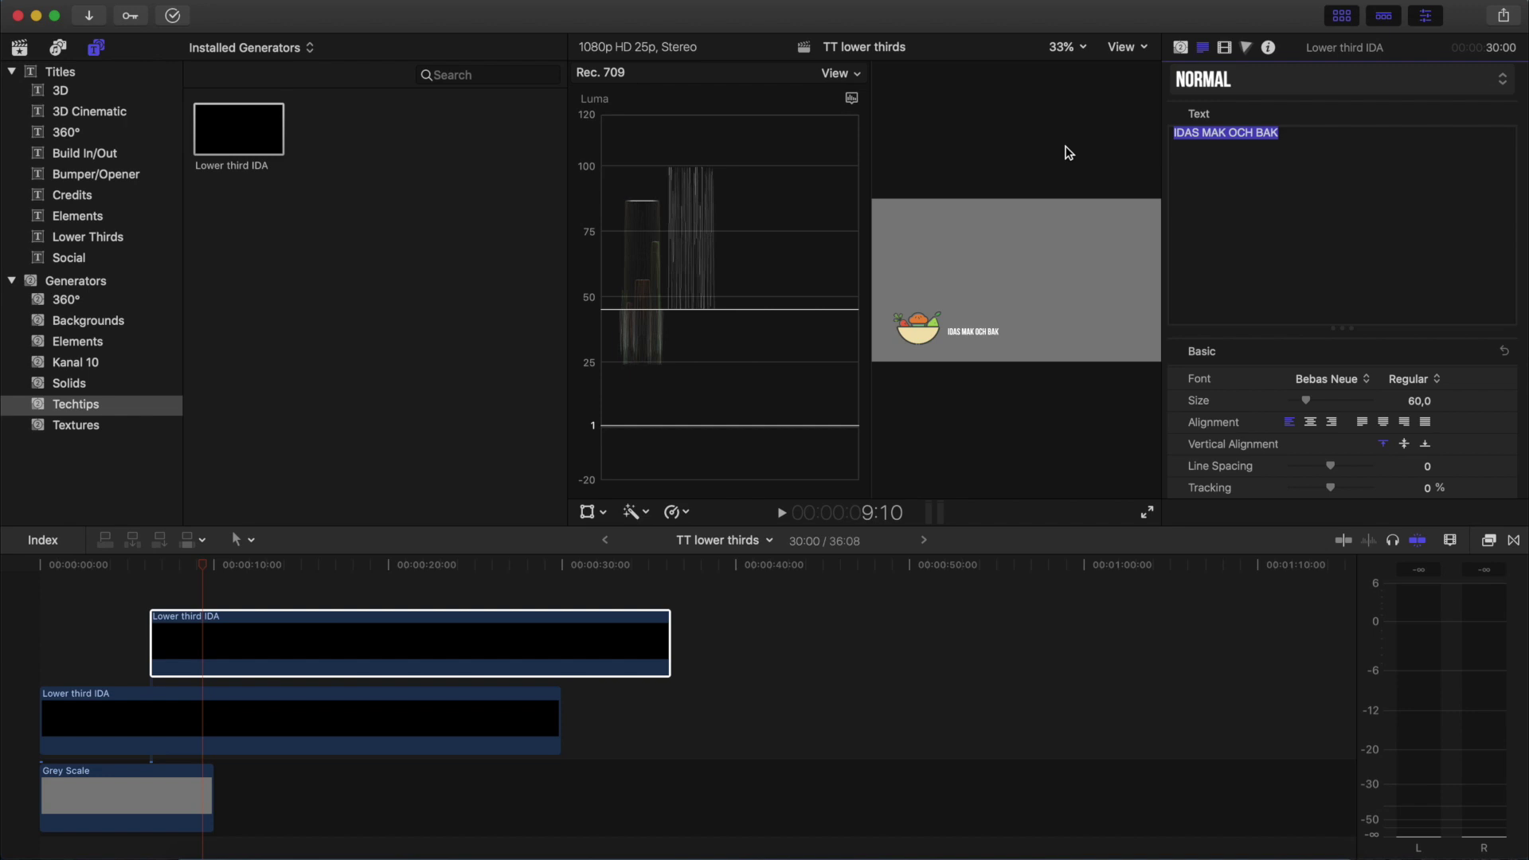